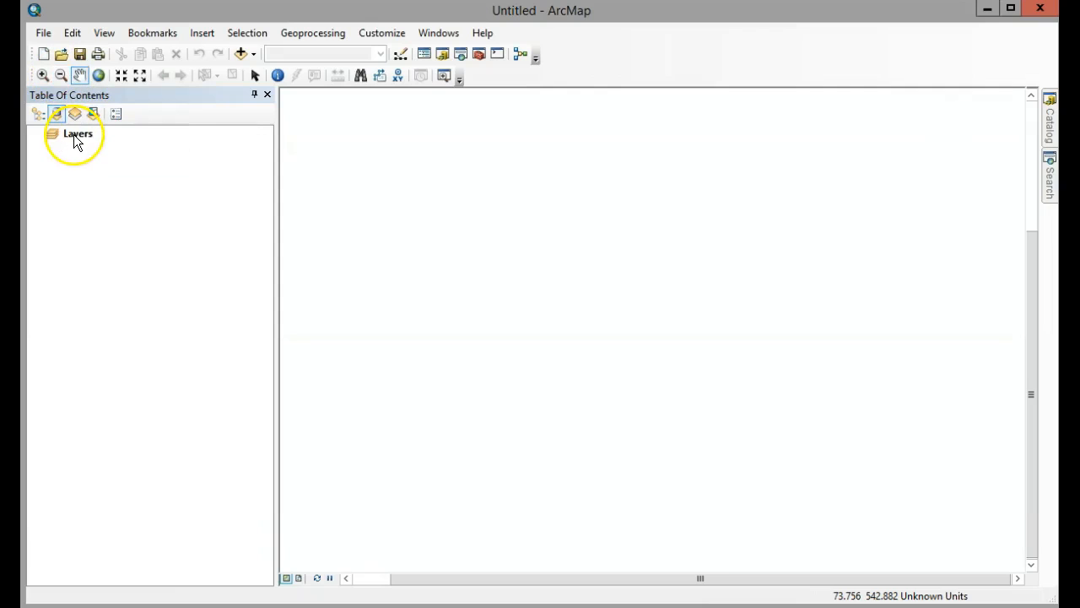
Set the data frame's coordinate system to the projected system NAD 1983 UTM Zone 10N.
click(106, 36)
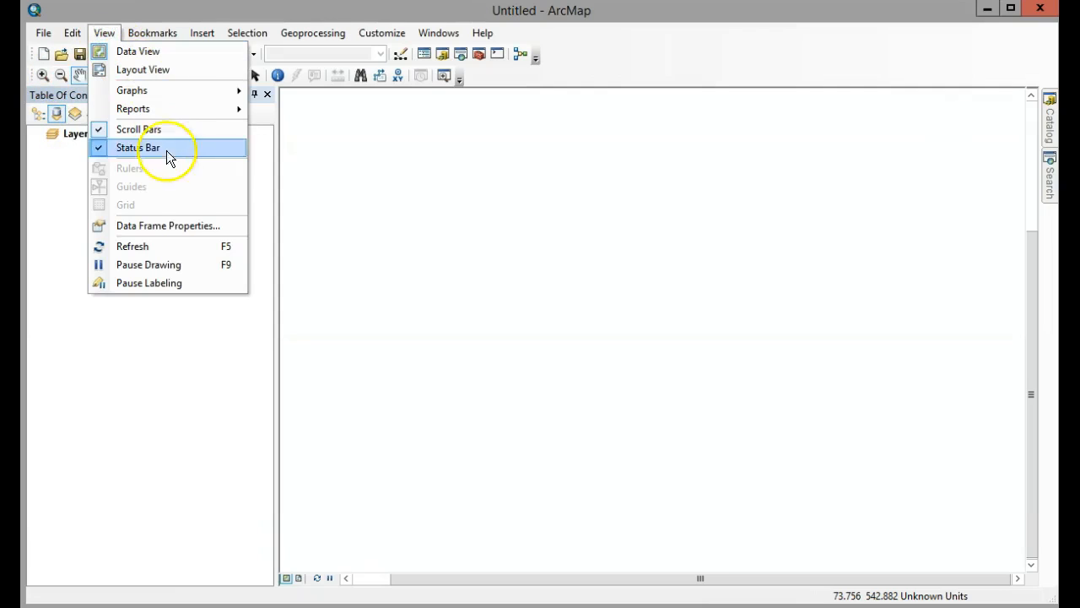
click(186, 226)
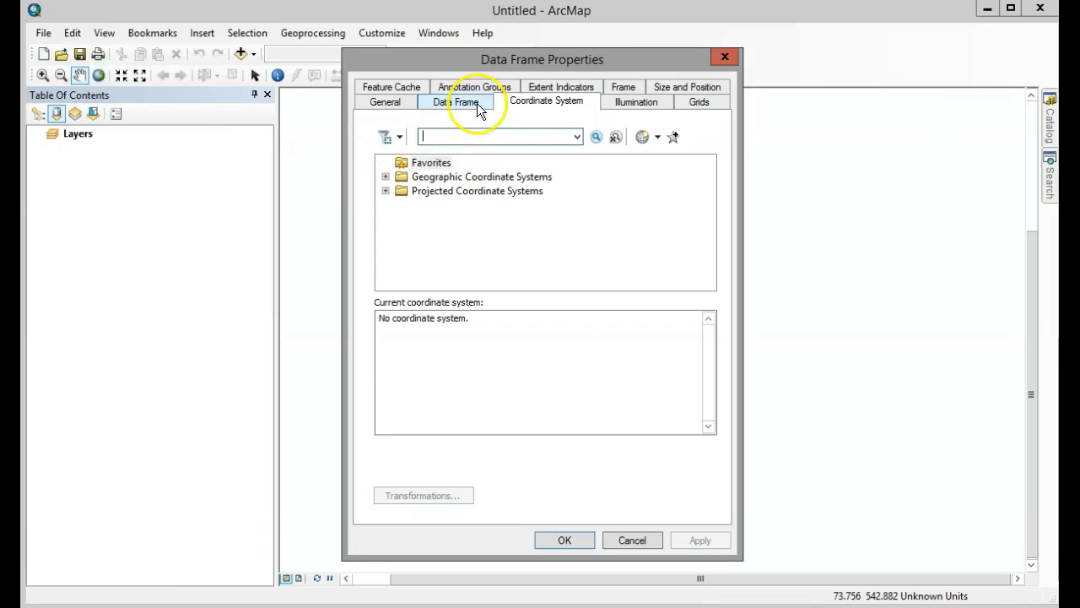
click(389, 191)
click(401, 289)
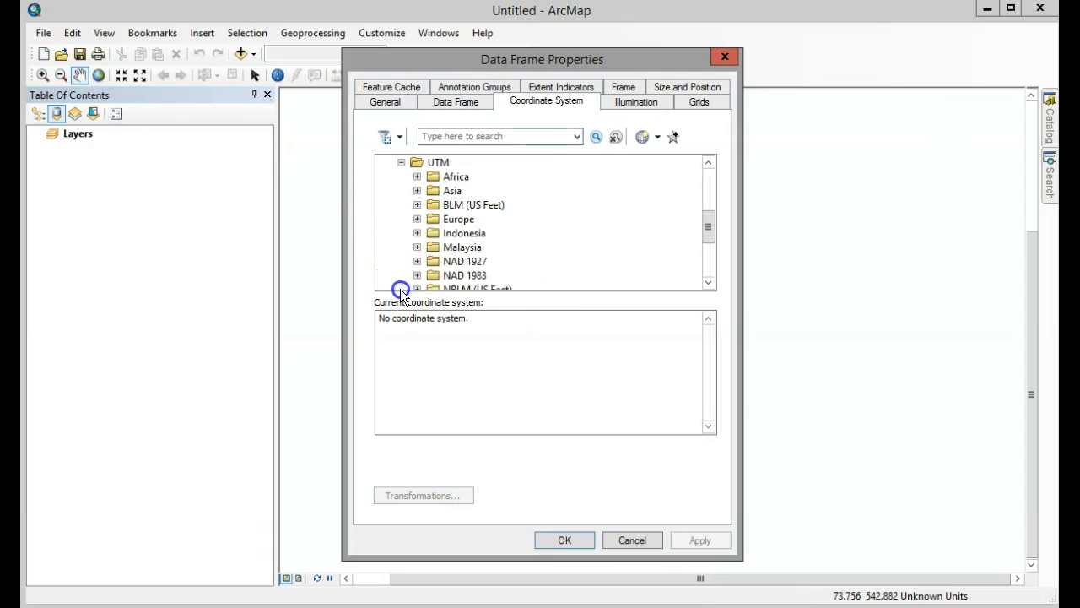
click(417, 275)
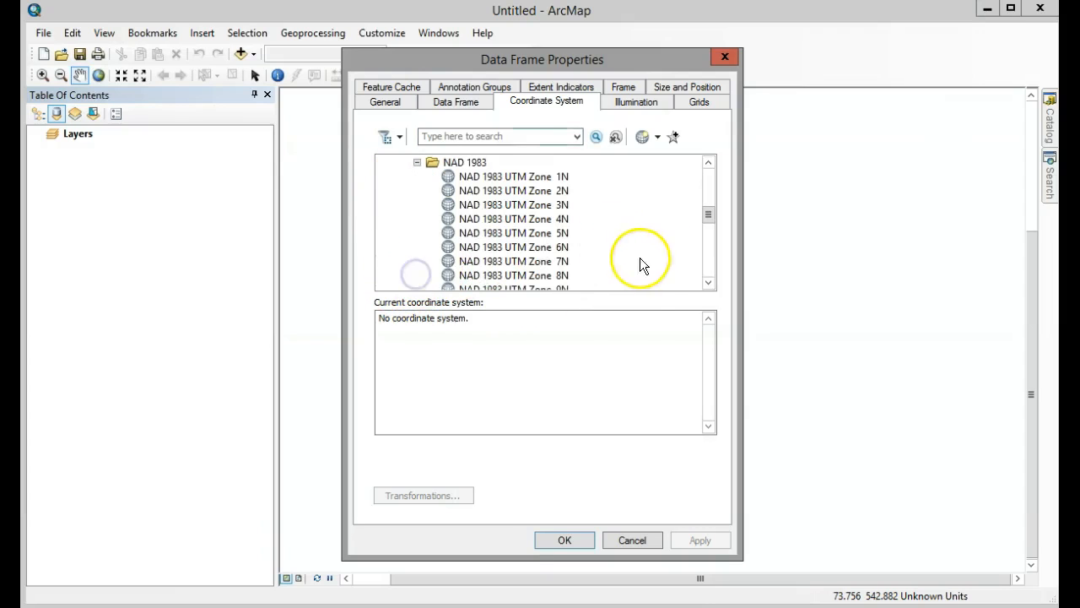
click(708, 283)
click(708, 283)
click(513, 275)
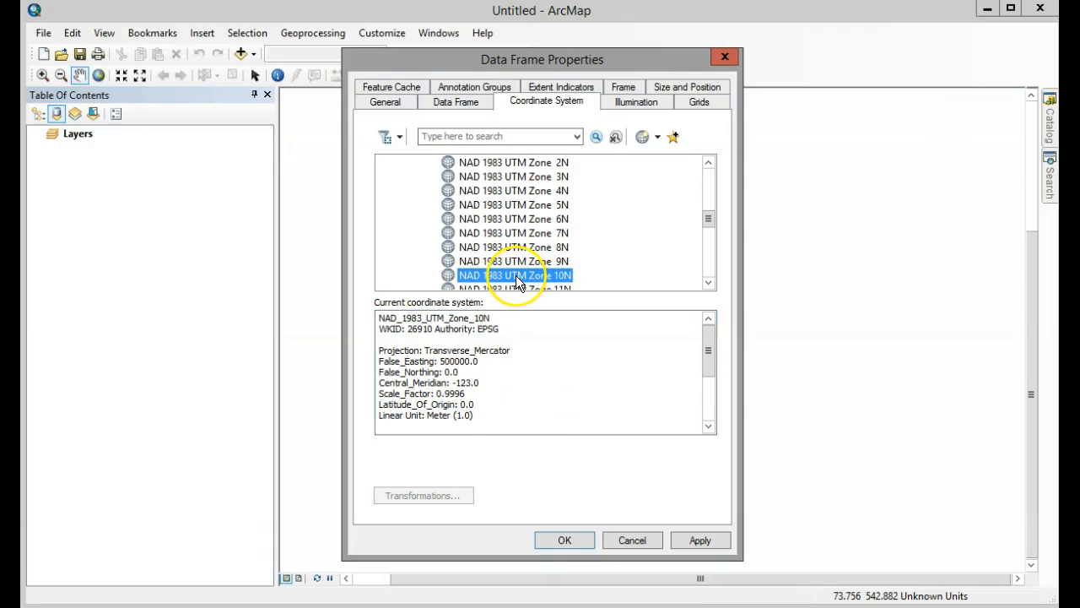
click(564, 540)
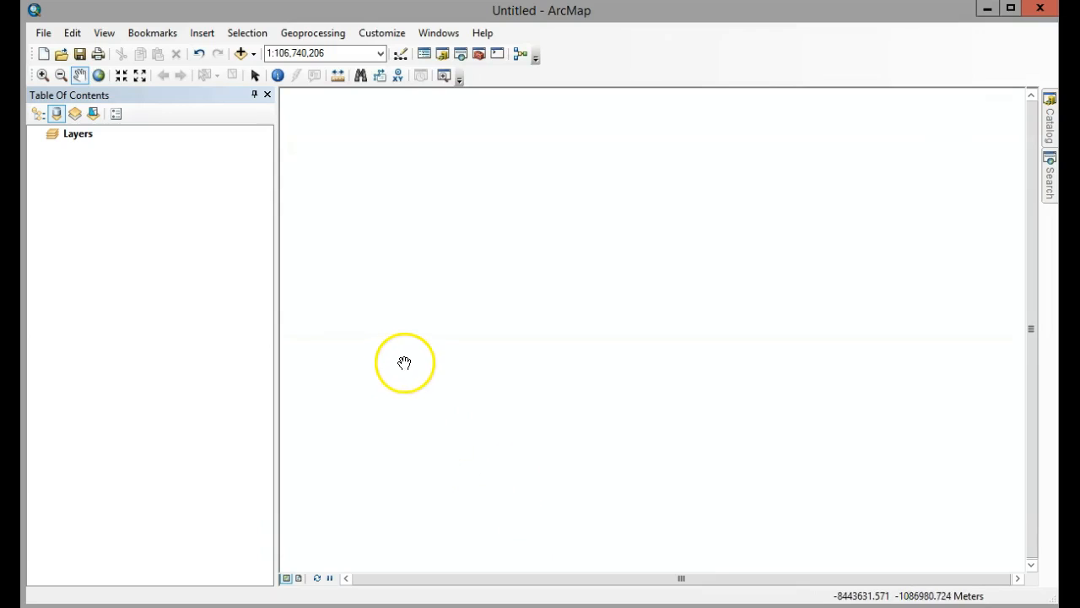
Start adding data and create a folder connection to the H: network home drive.
click(240, 53)
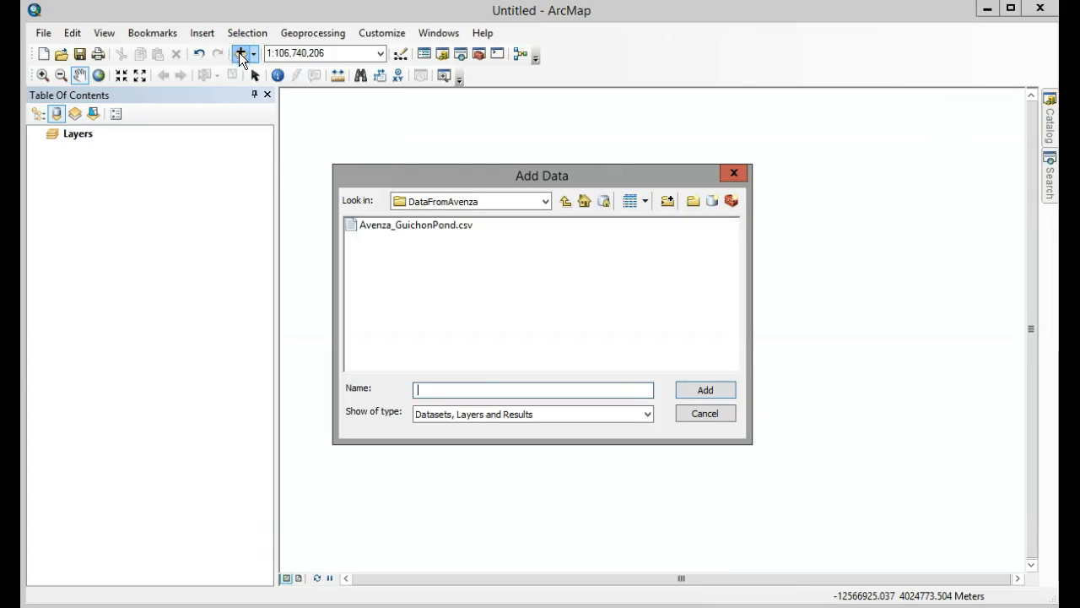
click(565, 201)
click(568, 202)
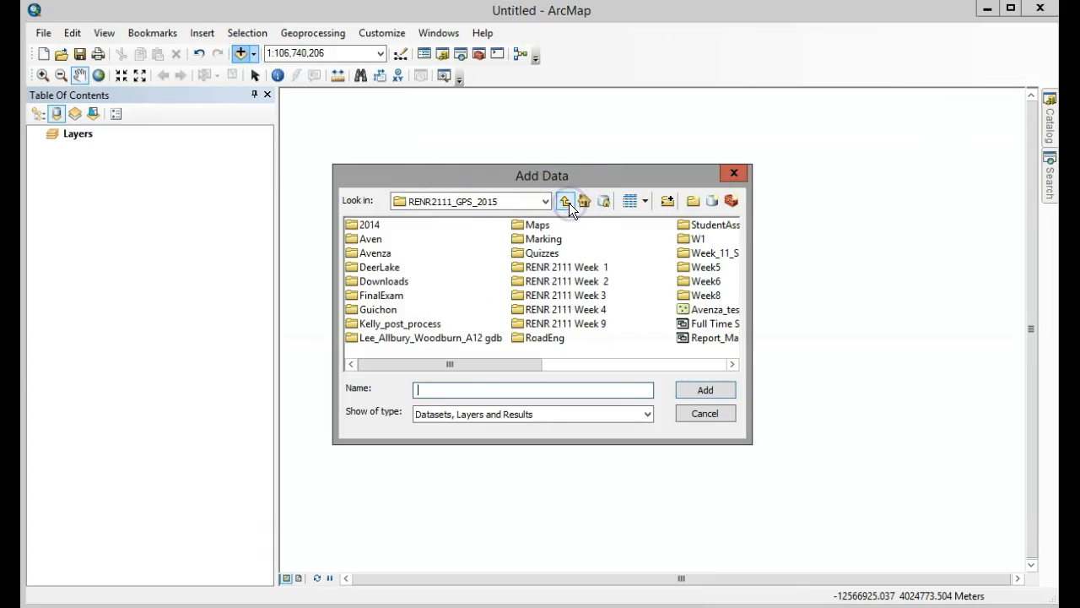
click(667, 203)
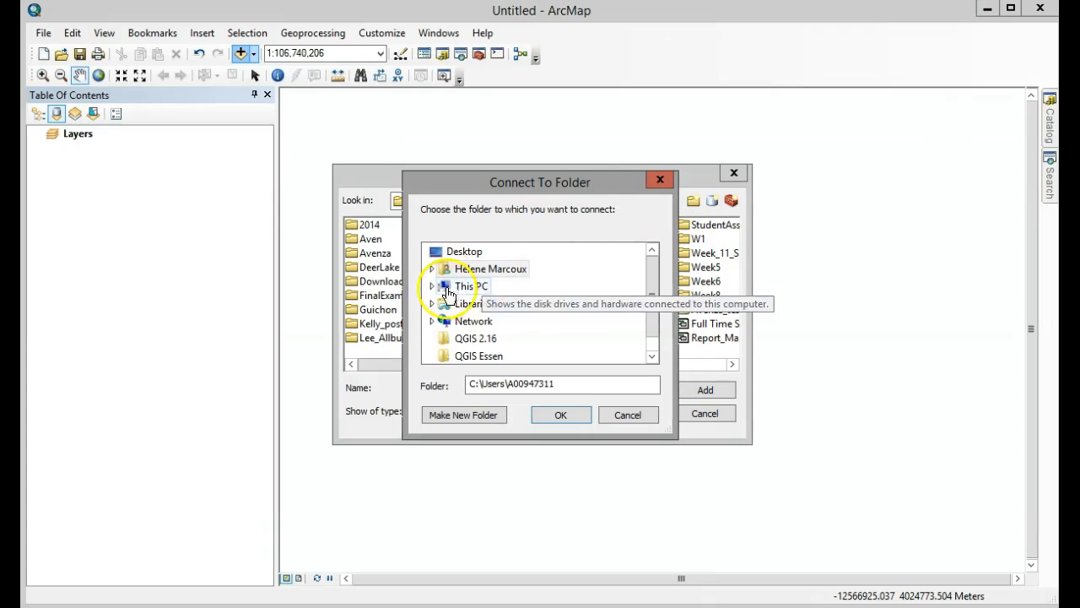
click(432, 286)
drag(651, 281, 661, 309)
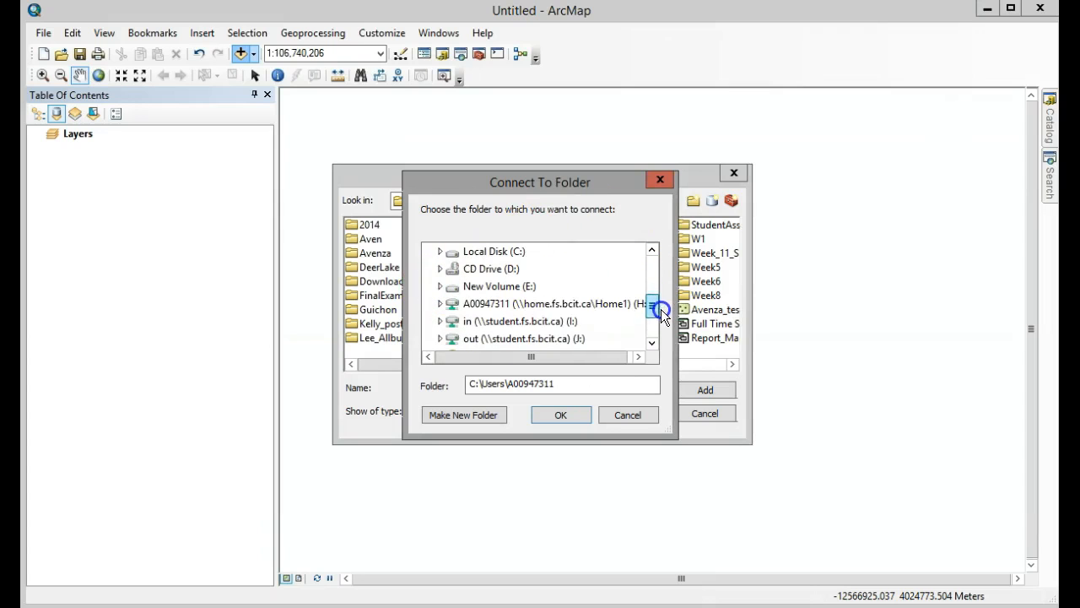
double_click(498, 305)
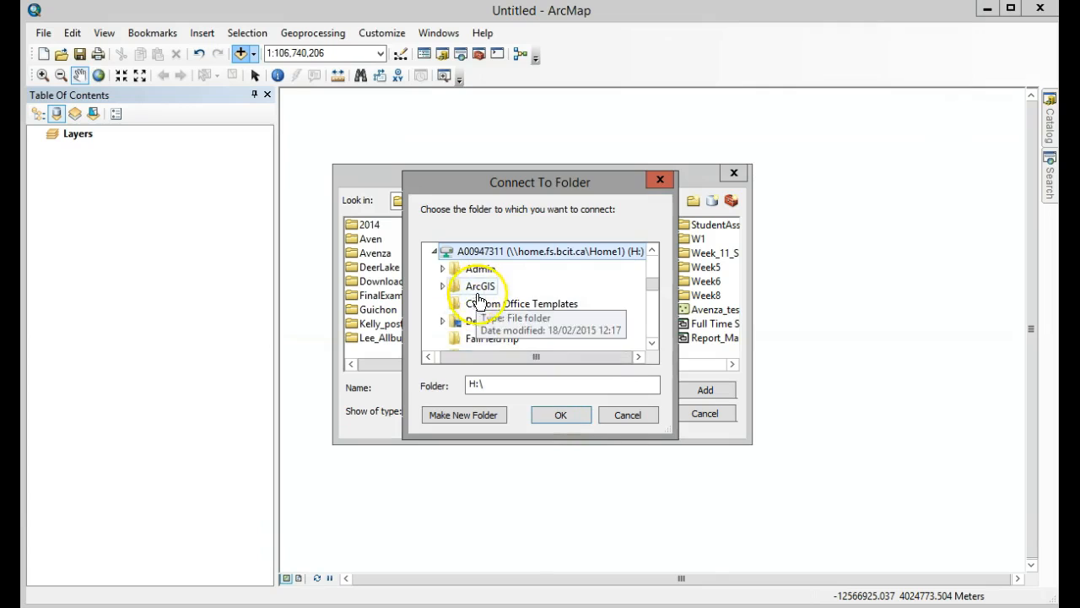
click(562, 415)
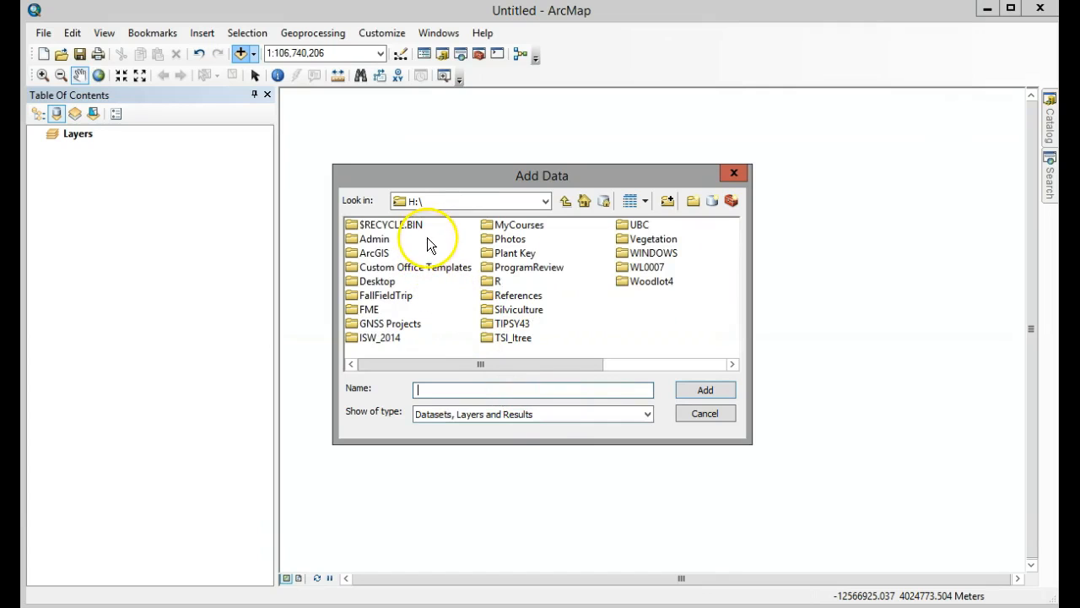
Add Guichon_Creek_600.jpg from MyCourses, FNAM2111_GIS_GPS, 2017, FNAM 2111 Week_1_Data, BCIT_Robert_Burnaby_Ortho to the map.
double_click(506, 224)
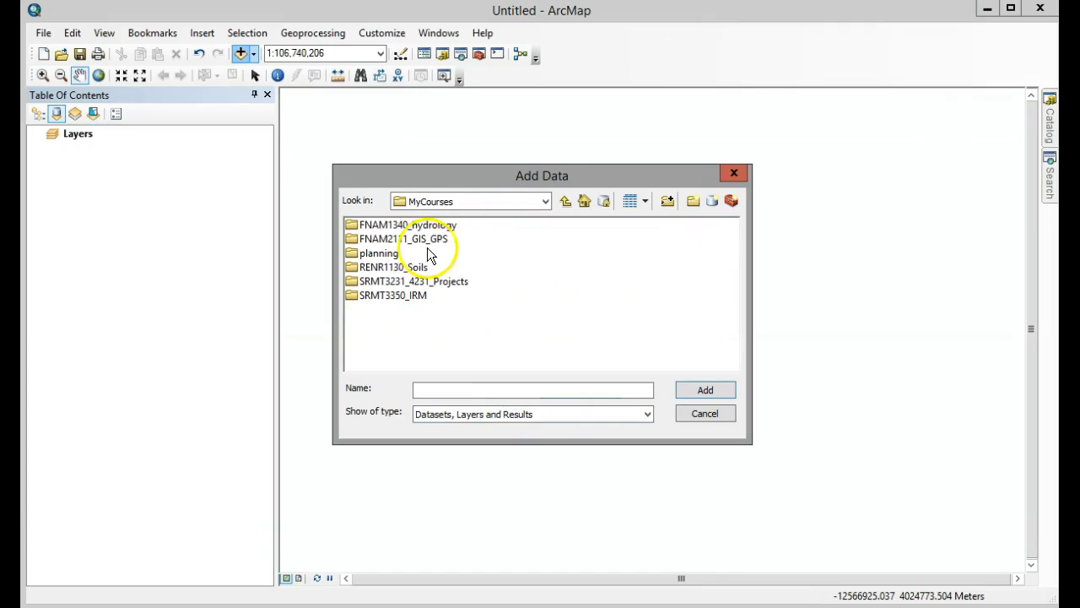
double_click(415, 237)
double_click(372, 239)
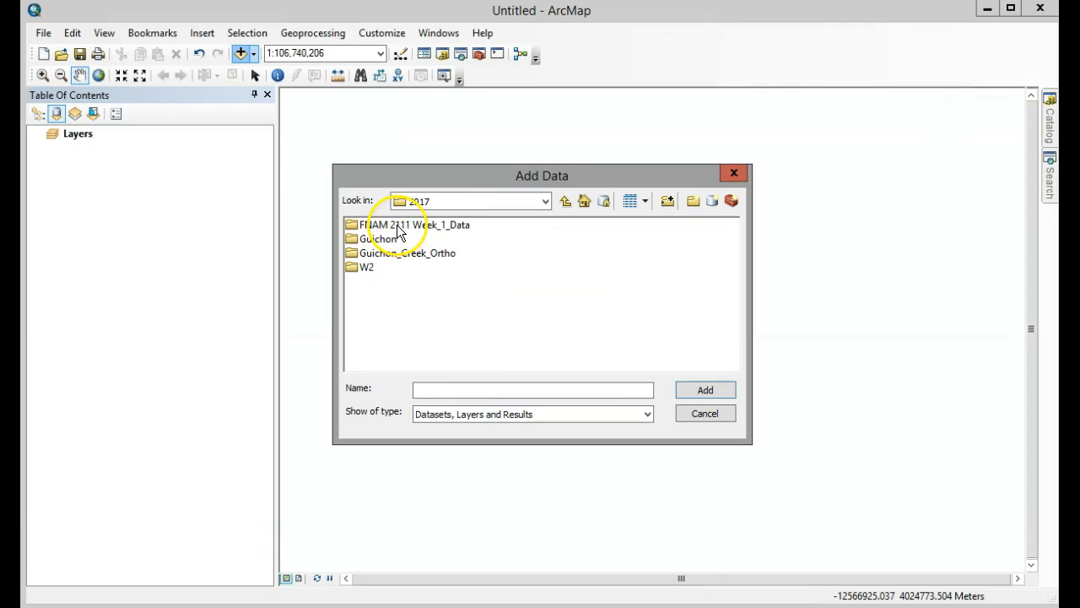
double_click(399, 226)
double_click(397, 225)
click(396, 225)
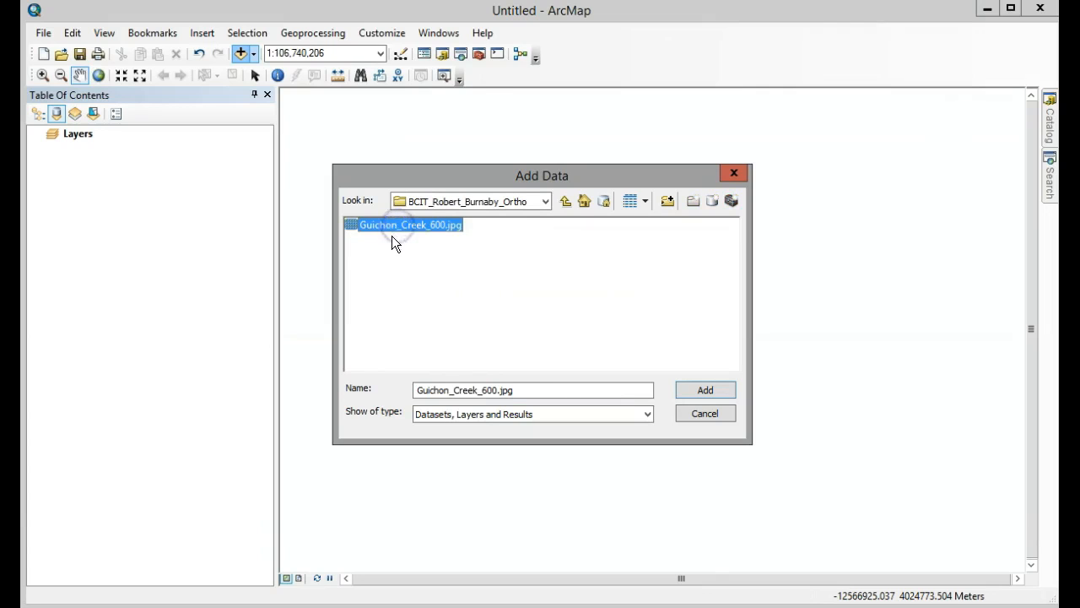
click(721, 388)
click(648, 386)
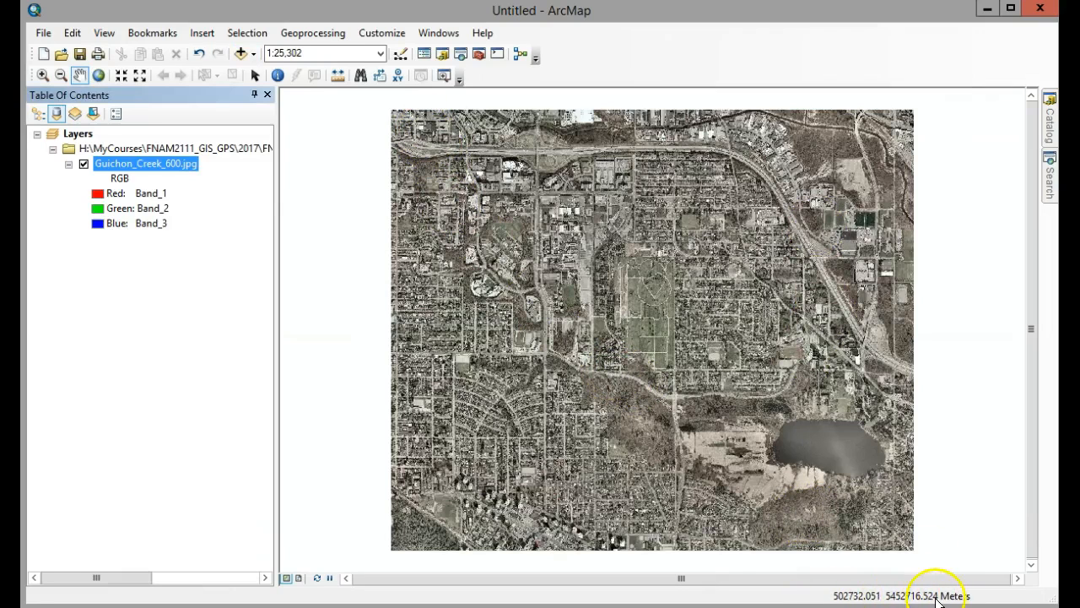
Add the trees.csv table from the W2 folder inside the 2017 course folder.
click(241, 55)
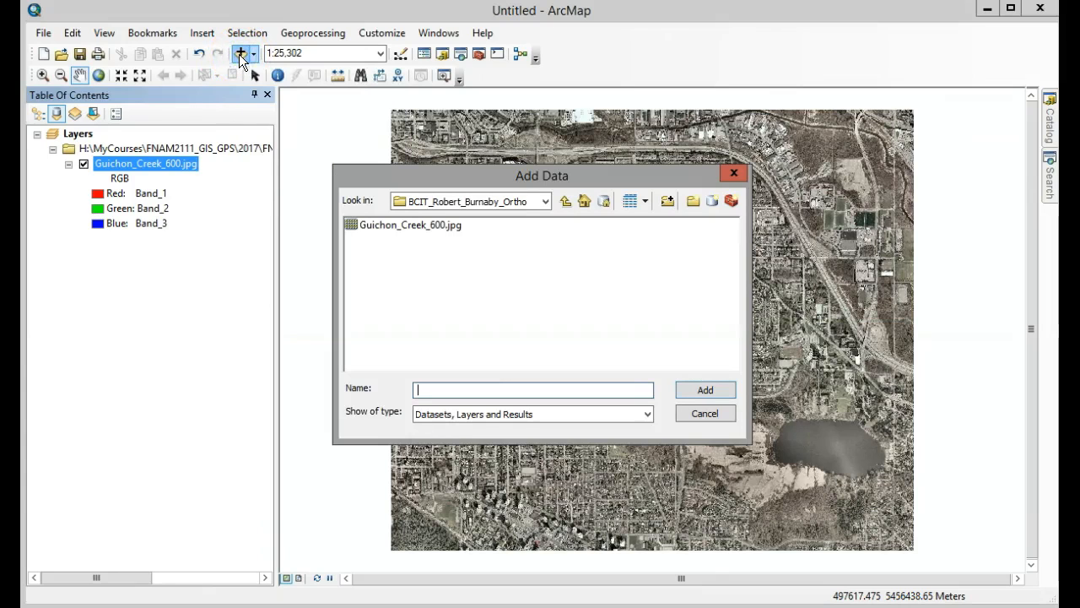
click(563, 202)
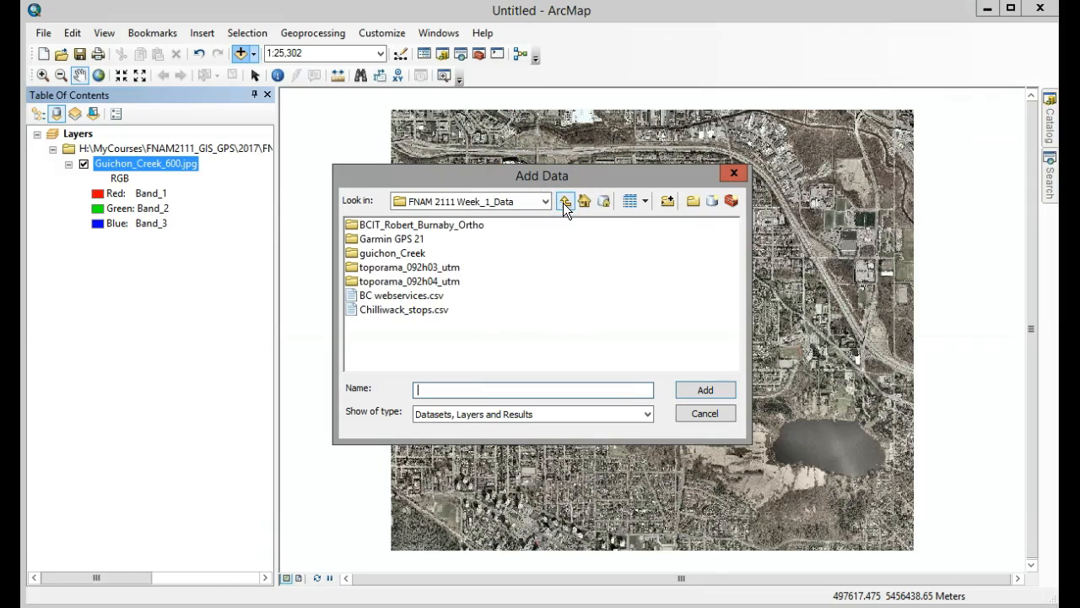
click(563, 201)
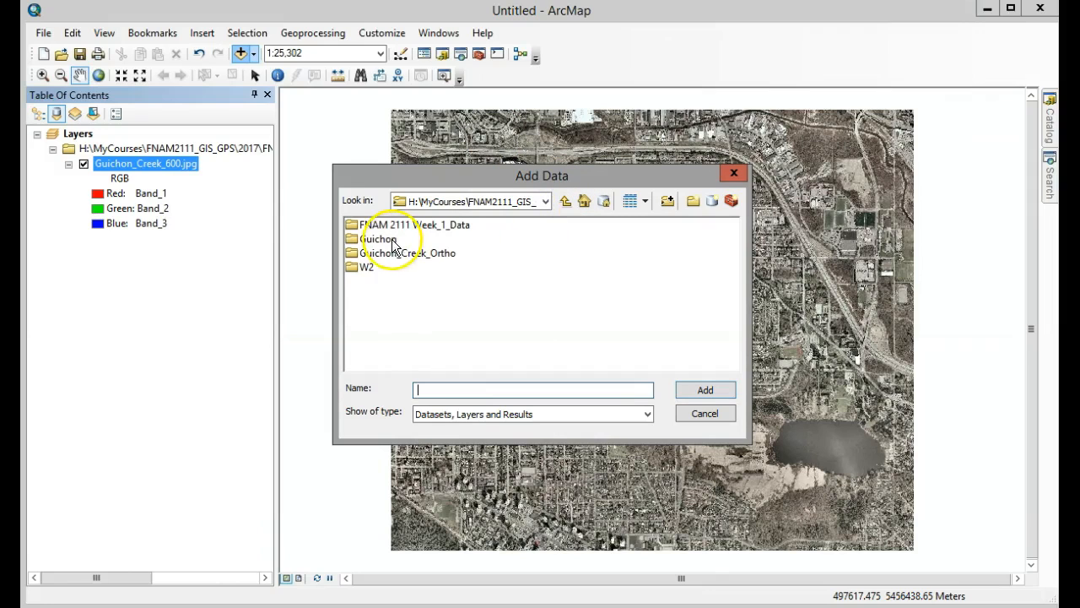
double_click(367, 268)
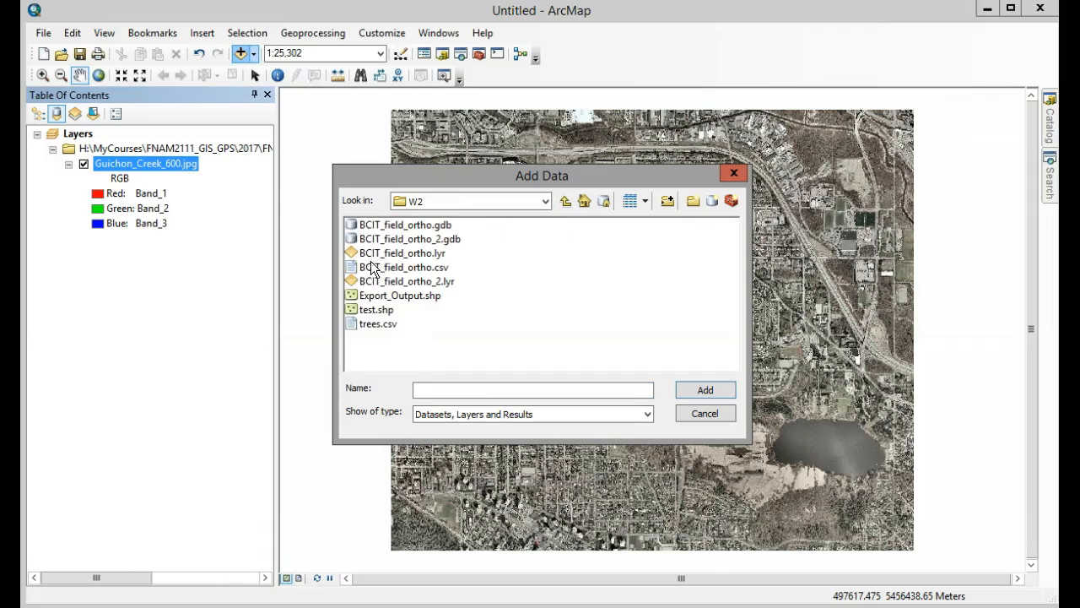
click(378, 325)
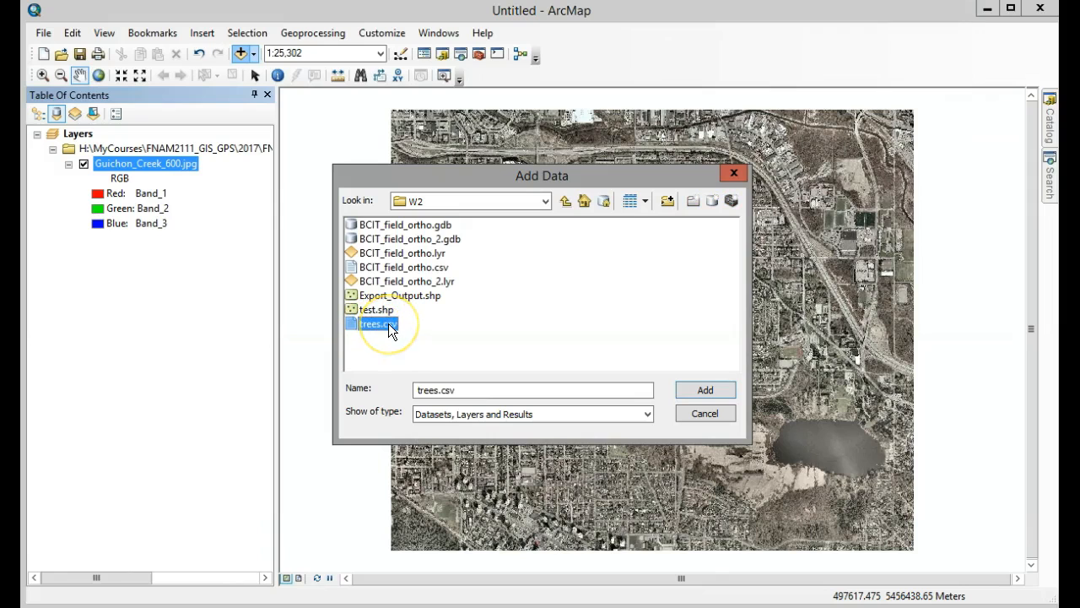
click(717, 393)
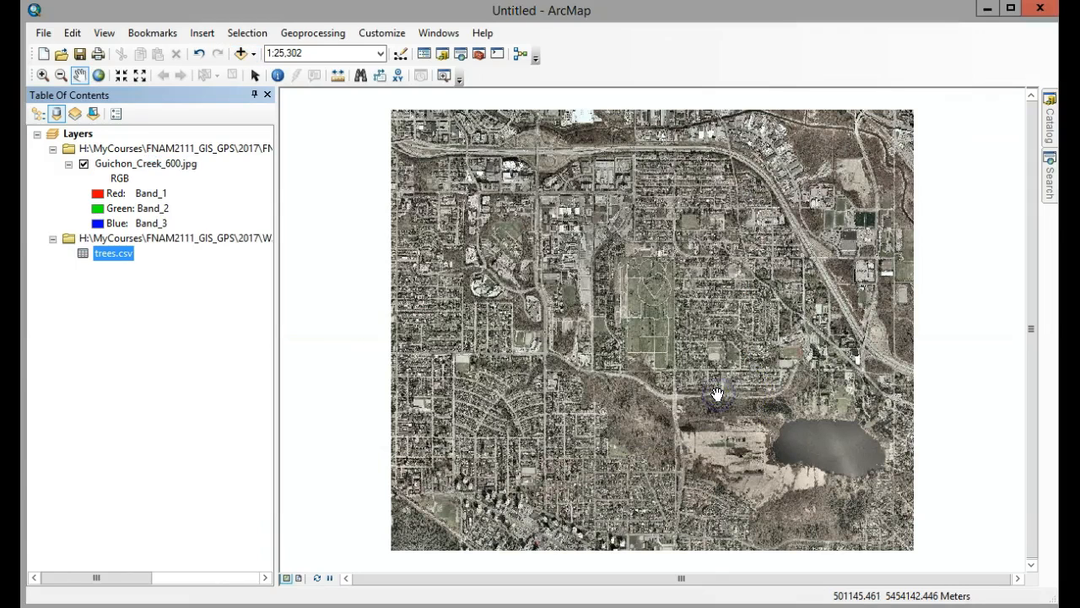
Review the coordinate, height and tree species fields in the trees.csv table and close it.
right_click(110, 252)
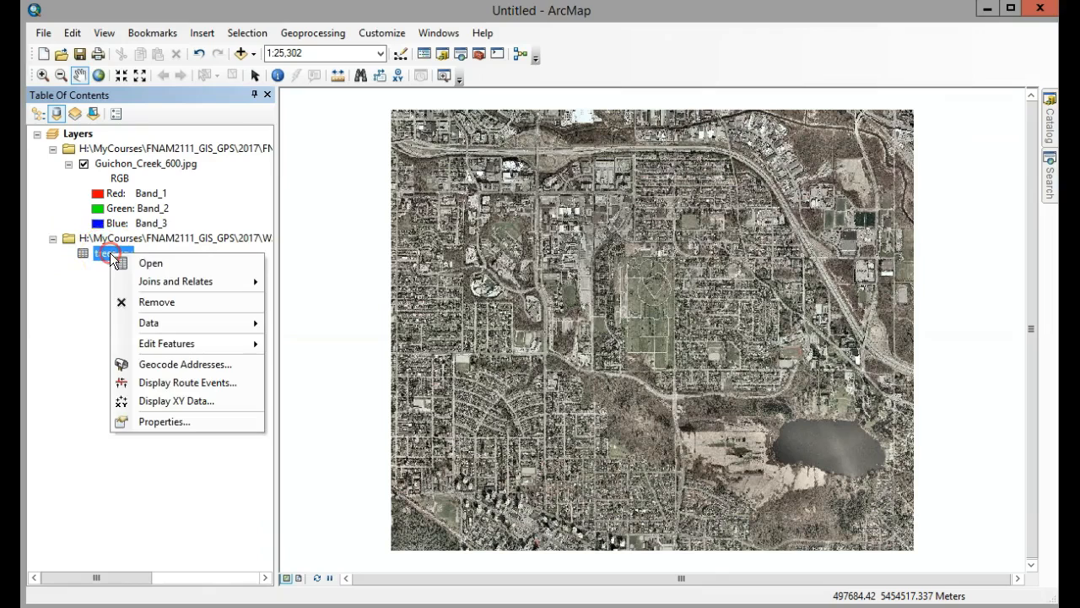
click(156, 265)
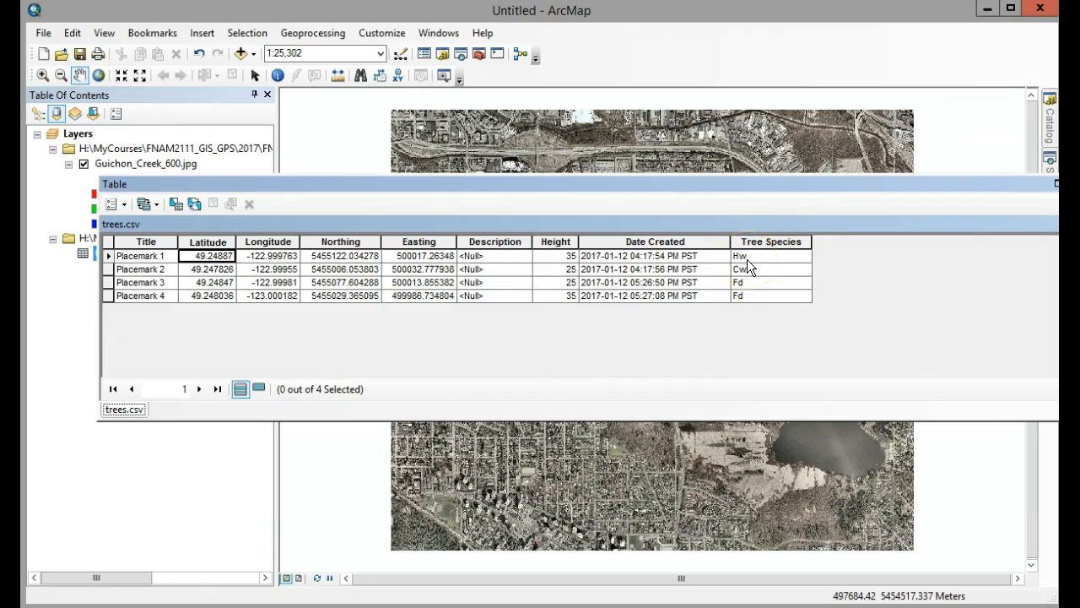
drag(987, 183, 909, 191)
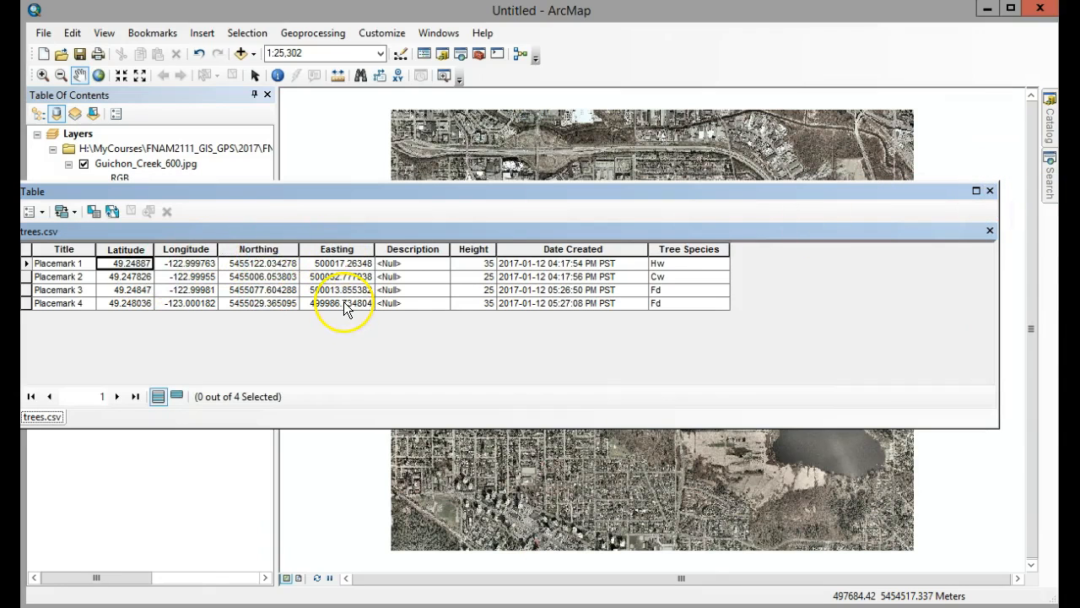
click(991, 190)
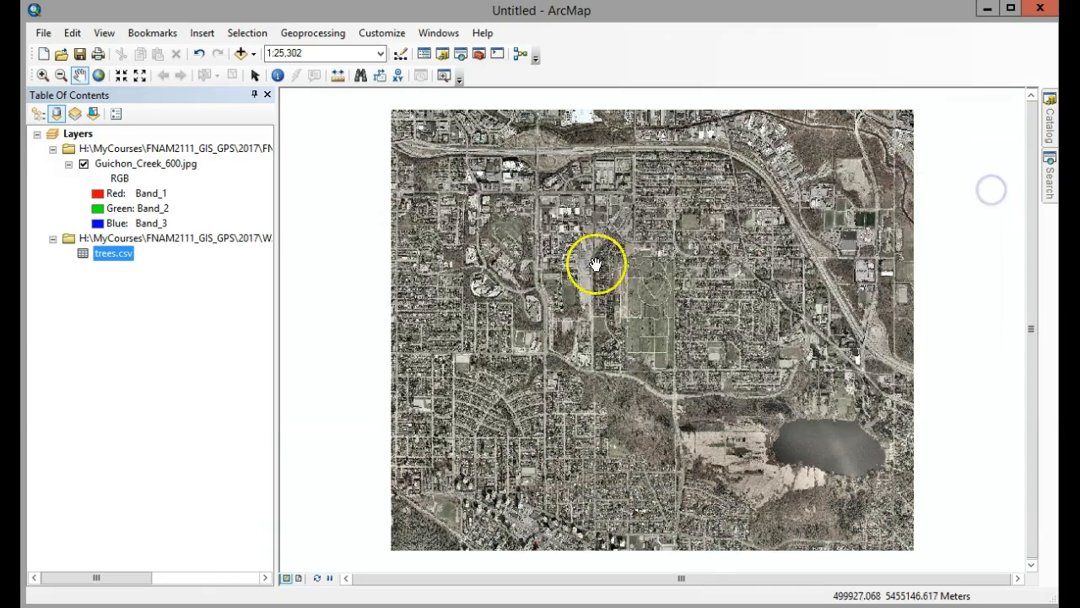
Display trees.csv as XY data with Easting as X and Northing as Y, and list the layers by drawing order.
right_click(116, 254)
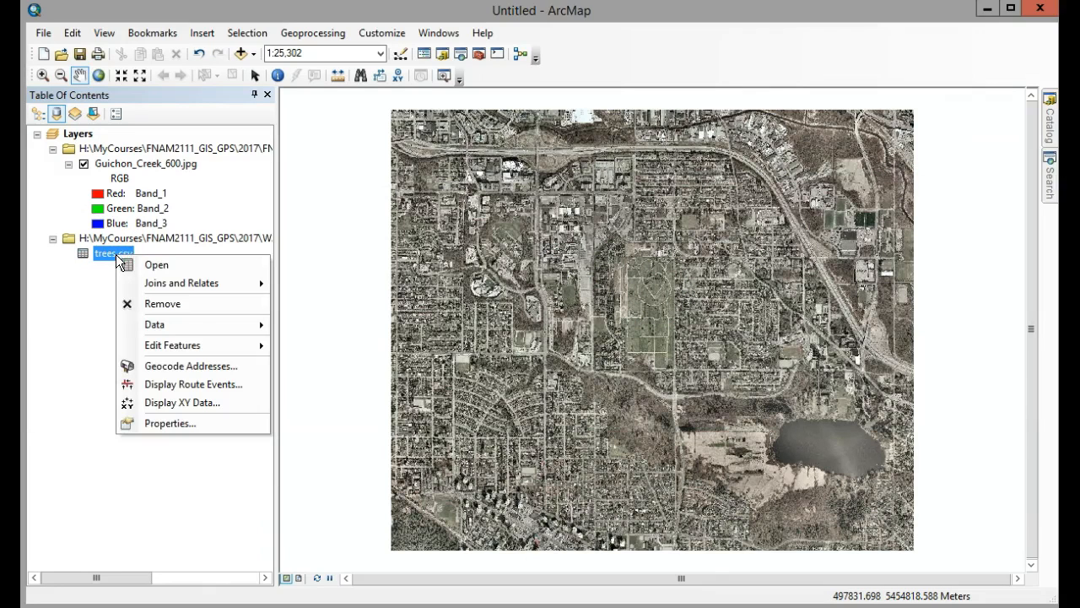
click(173, 404)
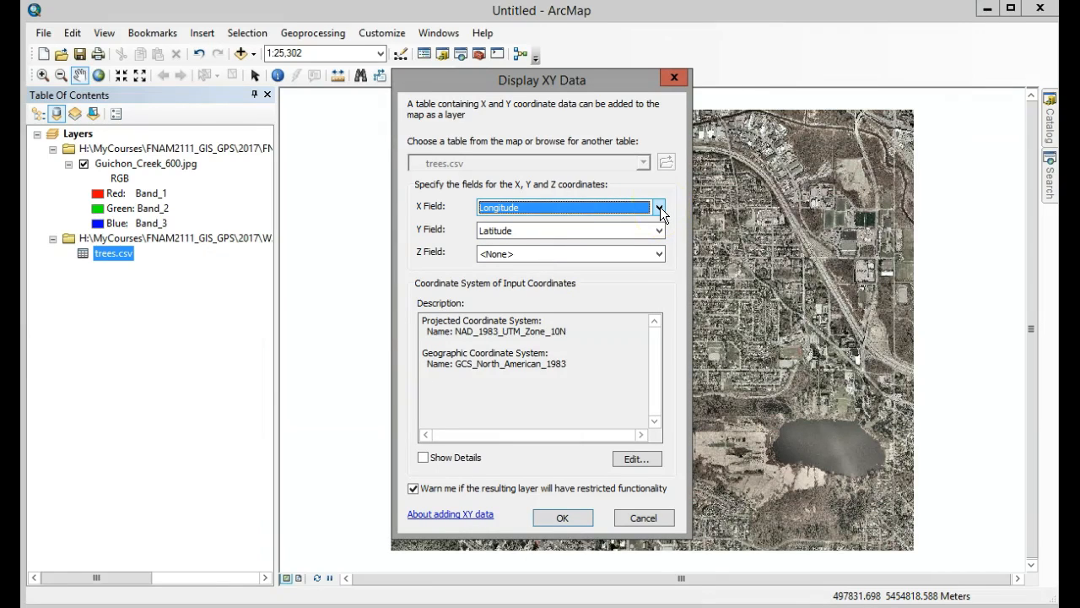
click(660, 207)
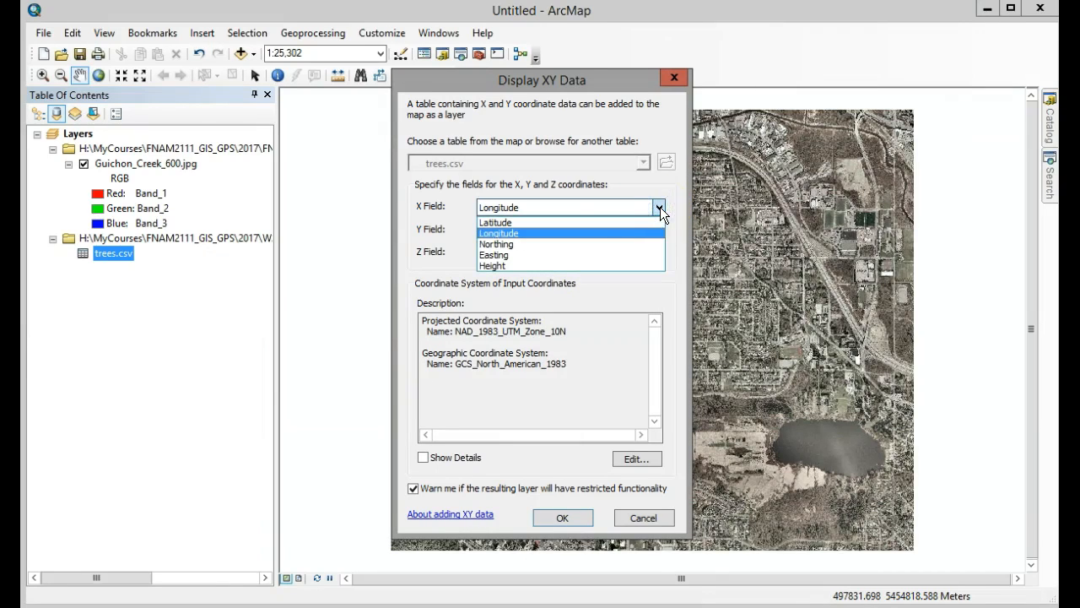
click(490, 256)
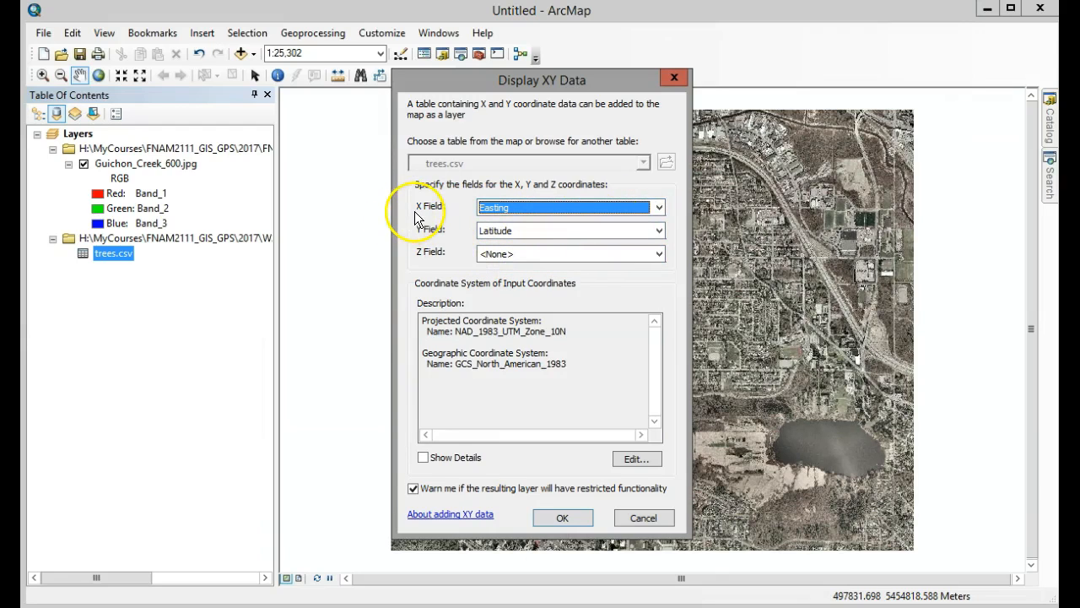
click(659, 229)
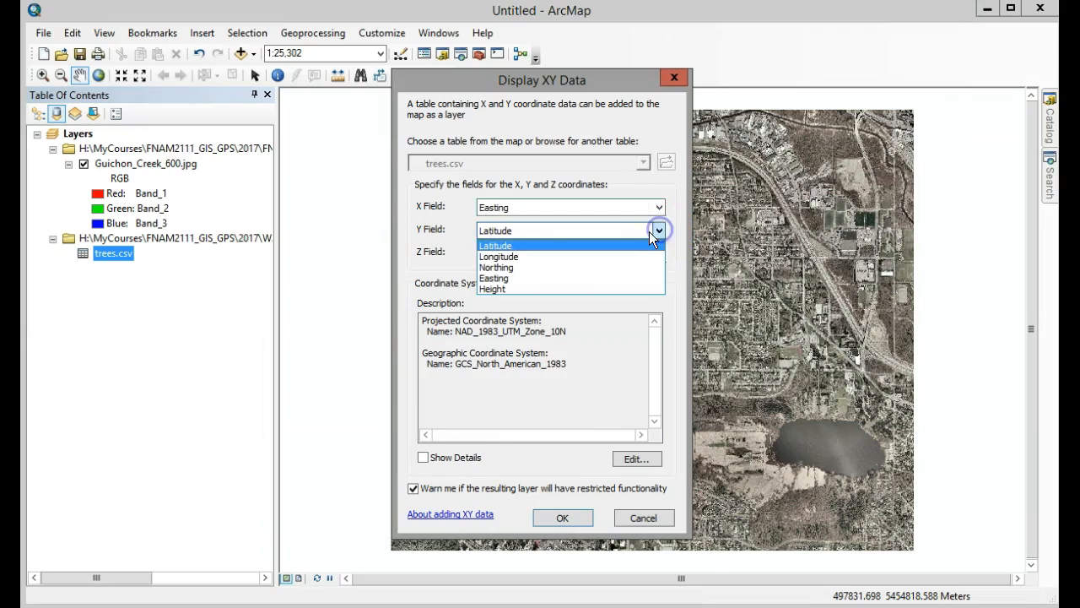
click(502, 269)
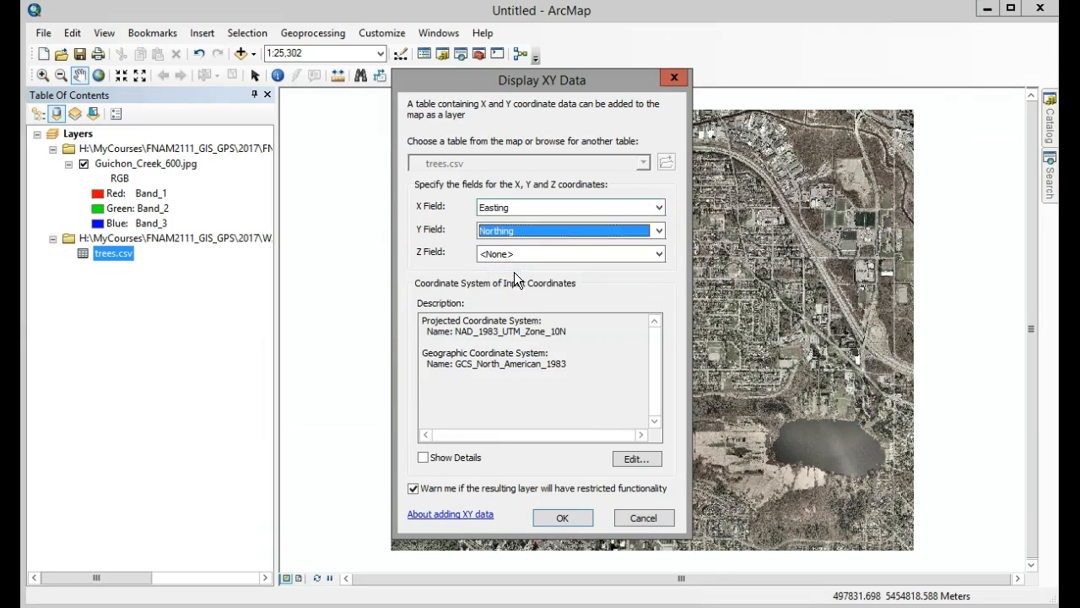
click(562, 517)
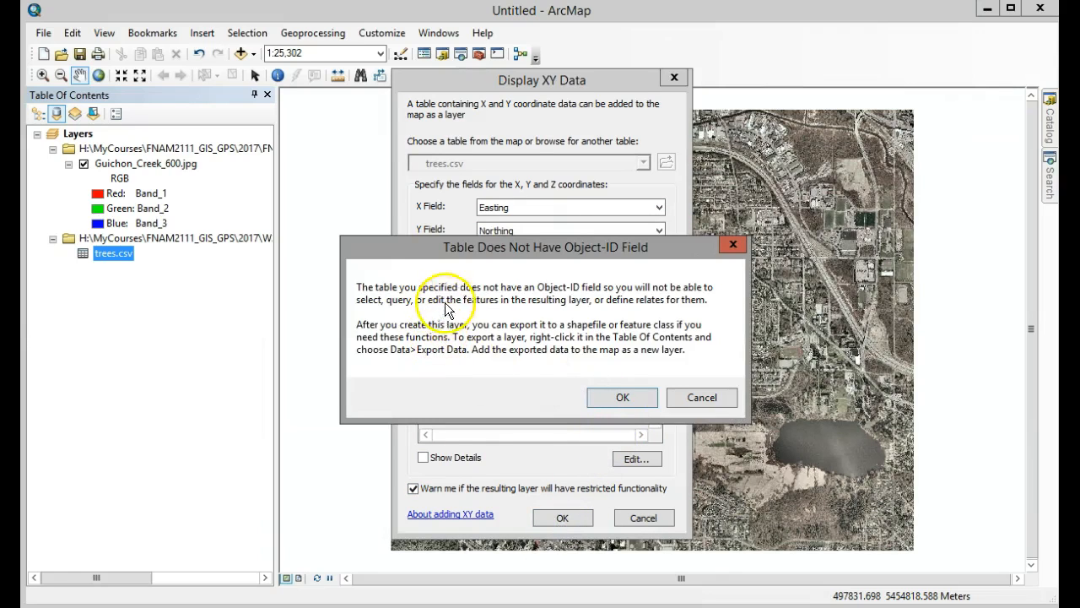
click(642, 399)
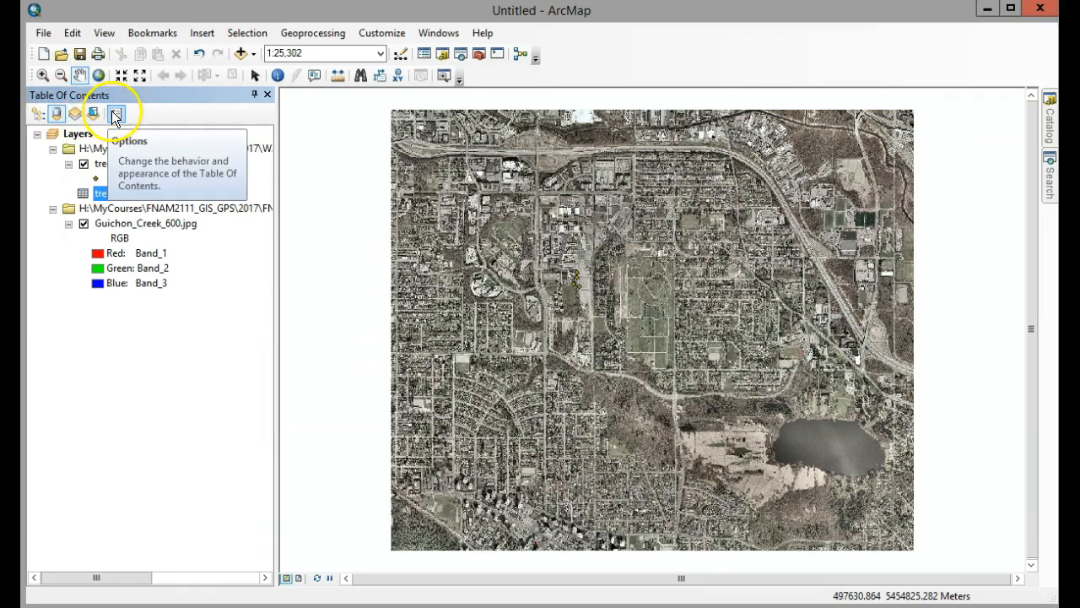
click(38, 115)
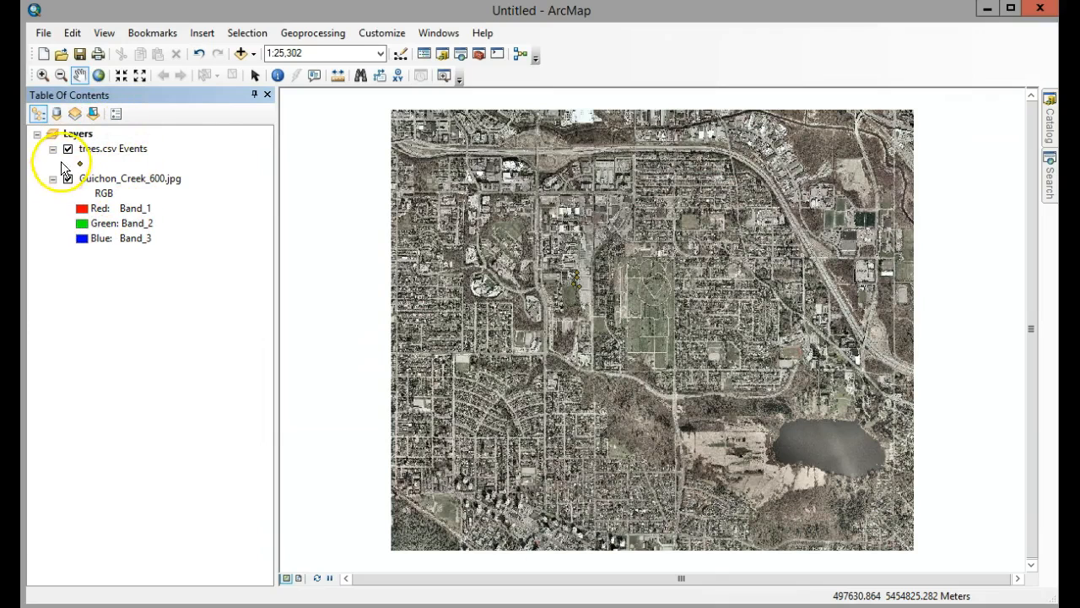
View the layers by source, return to drawing order, and zoom the map to the trees.csv Events layer.
click(55, 113)
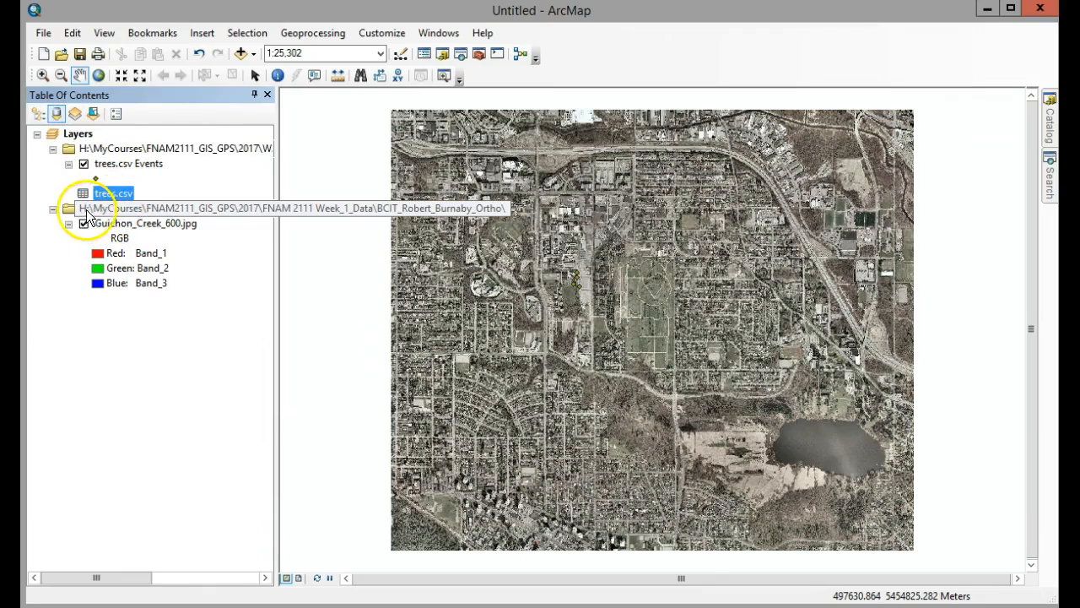
click(39, 114)
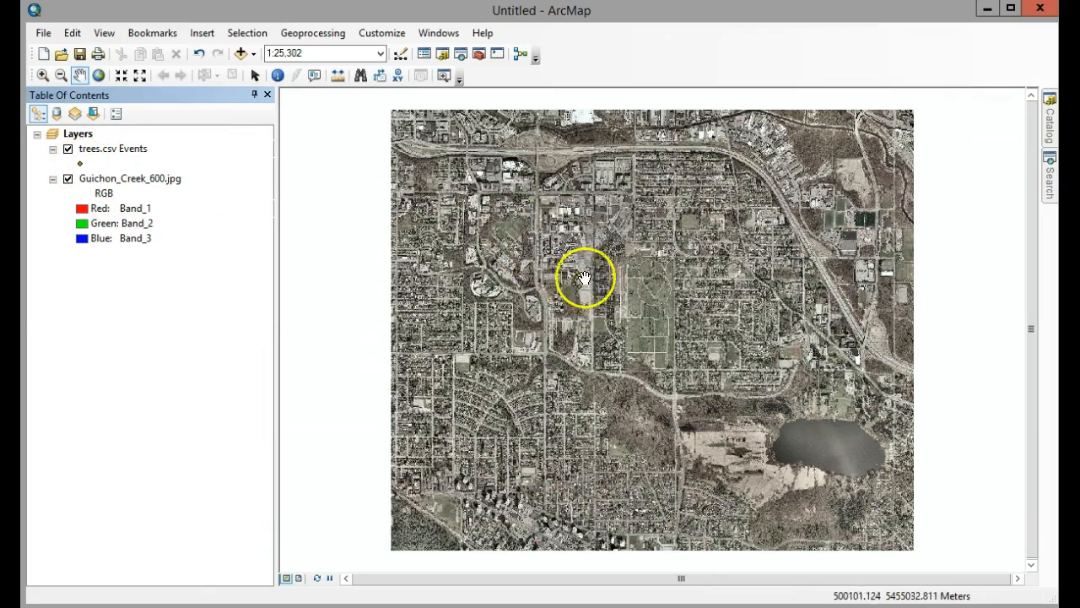
right_click(106, 152)
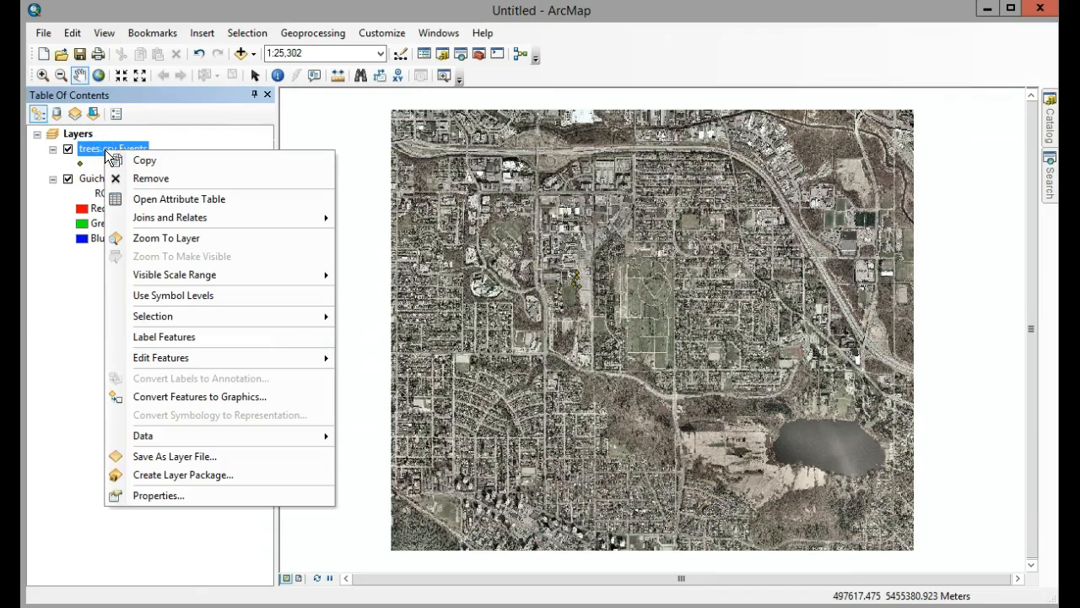
click(176, 239)
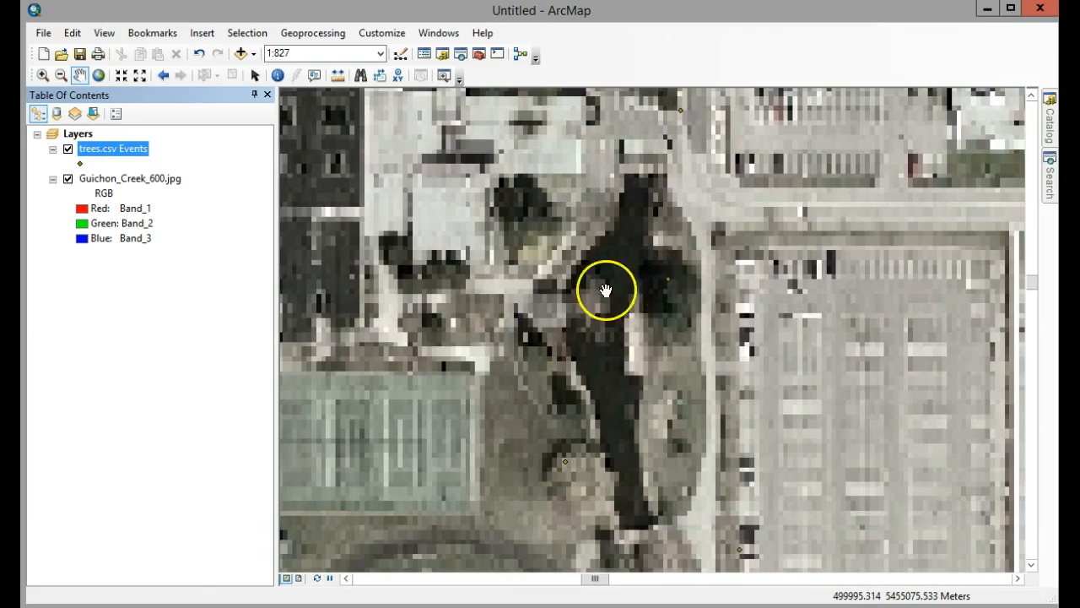
Change the trees.csv Events point symbol to a green Square 2 marker at size 20.
click(81, 164)
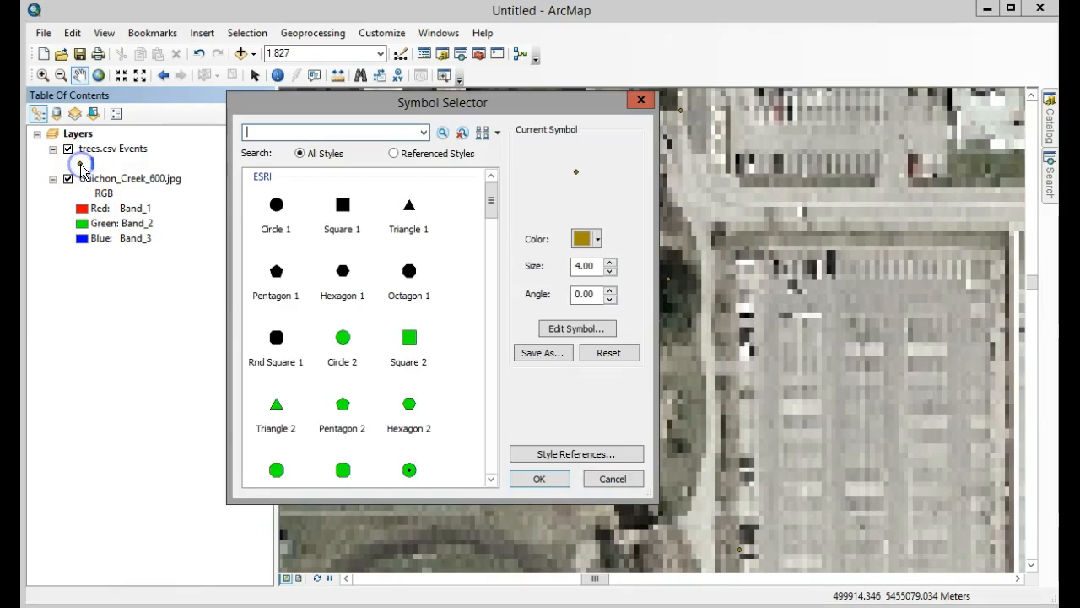
click(409, 338)
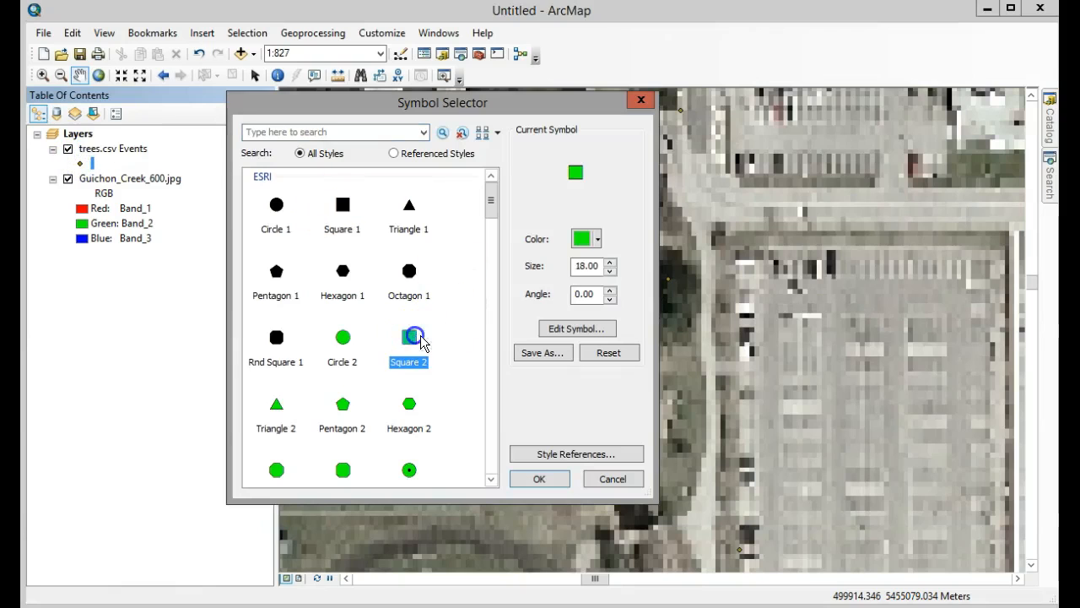
click(611, 263)
click(611, 263)
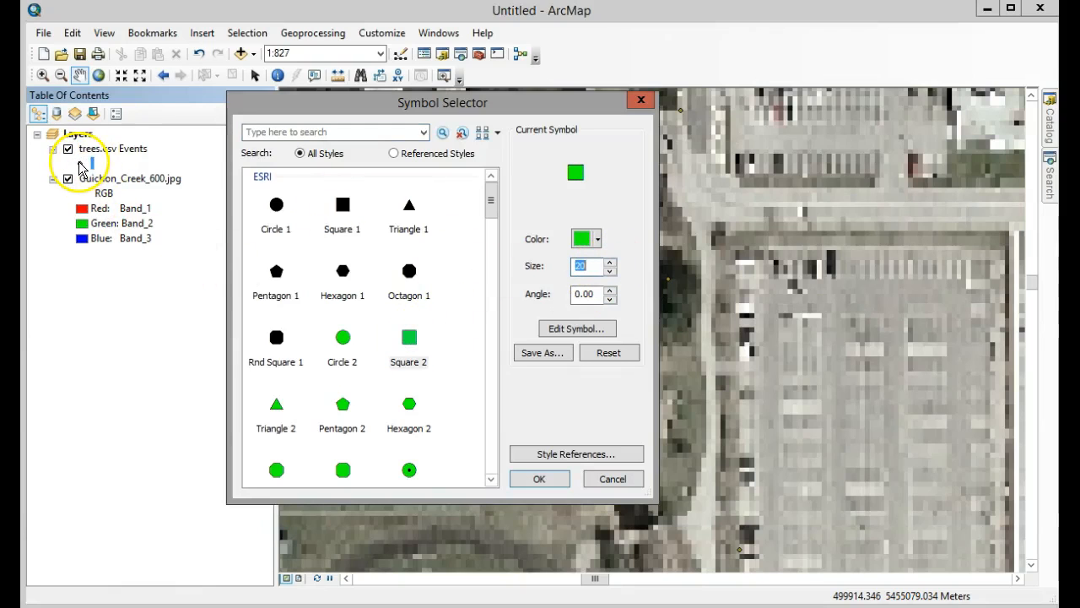
click(540, 478)
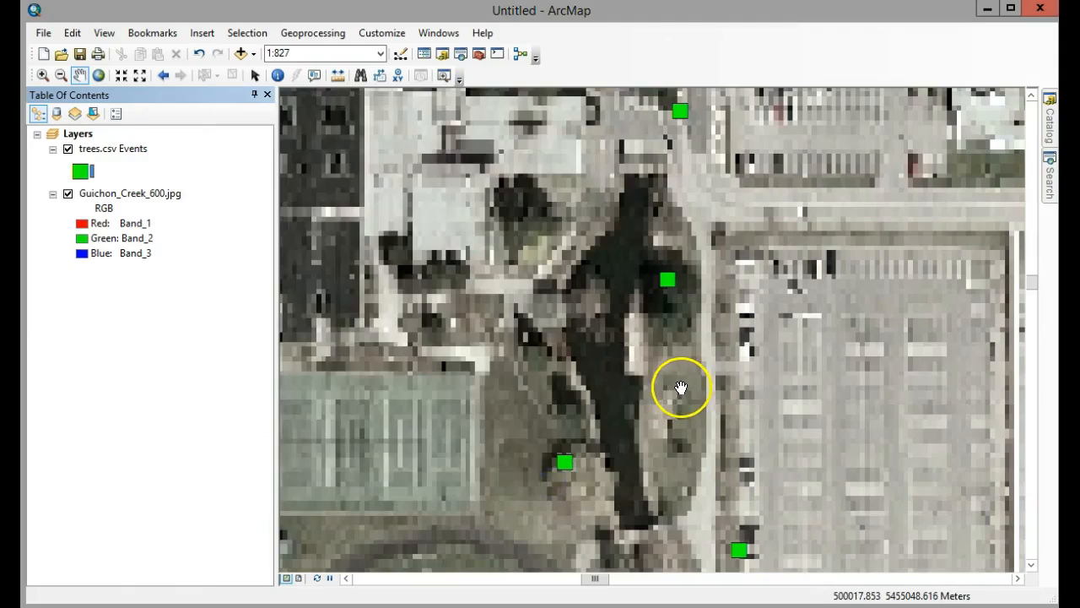
scroll(682, 386, up, 4)
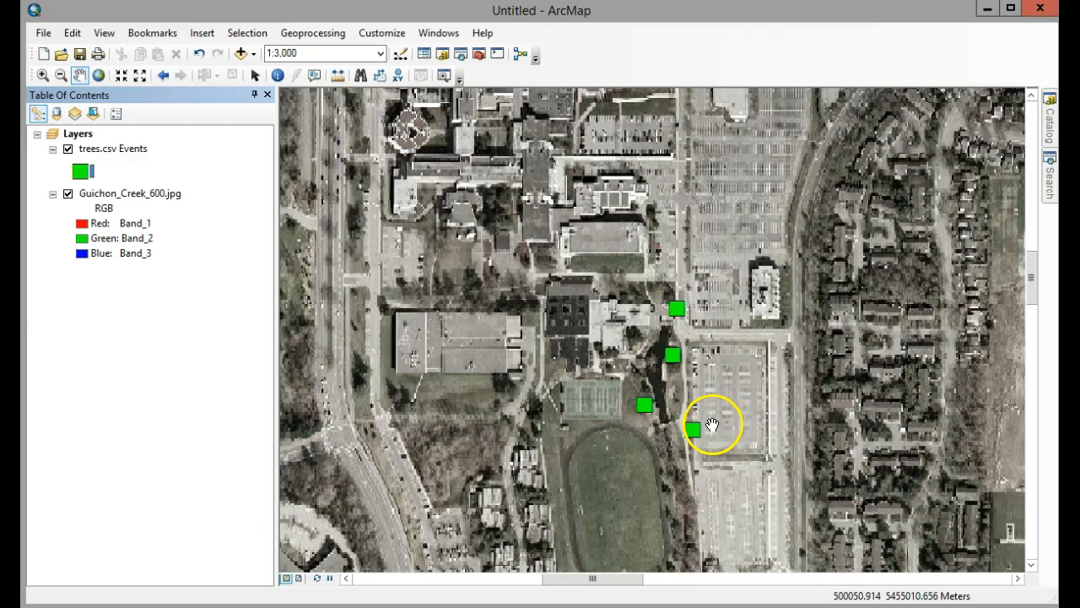
drag(714, 415, 664, 382)
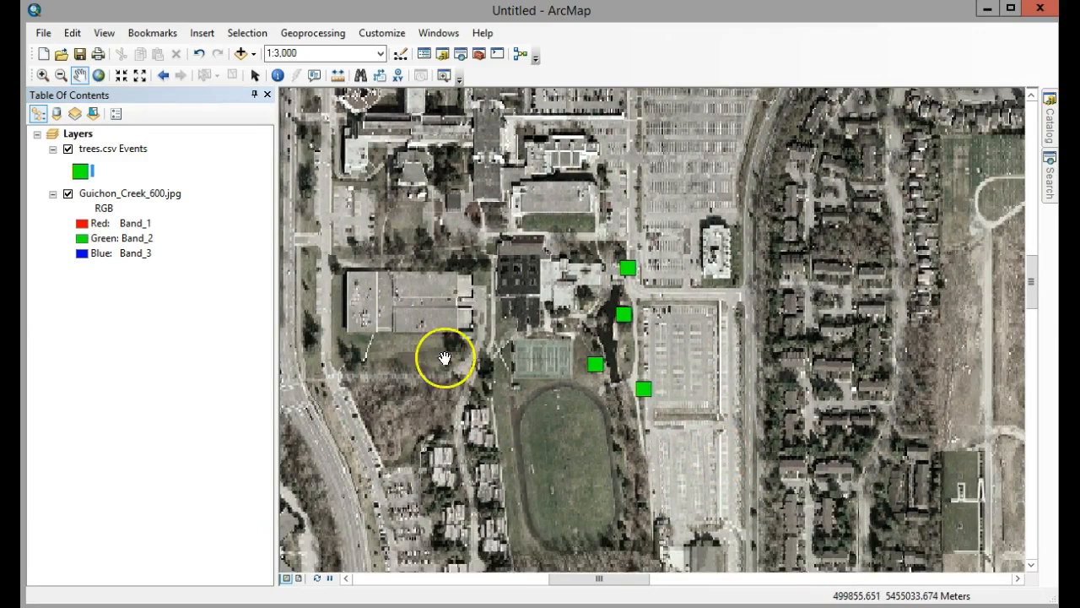
Export all trees.csv Events features as GuichonAvenza.shp in the W2 folder, using the layer's source coordinate system, and add it to the map.
click(91, 169)
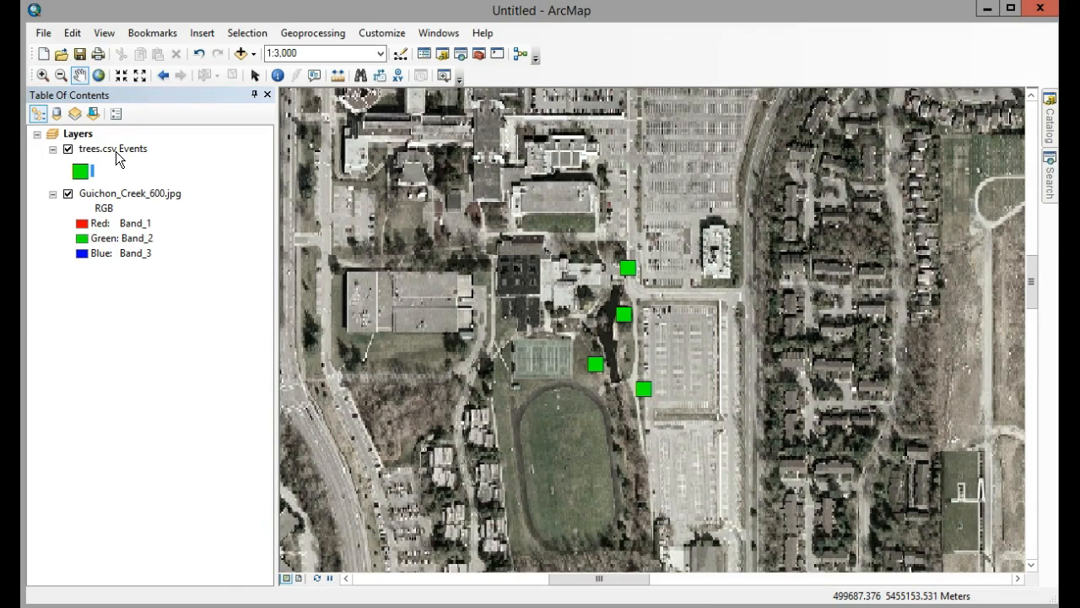
right_click(116, 151)
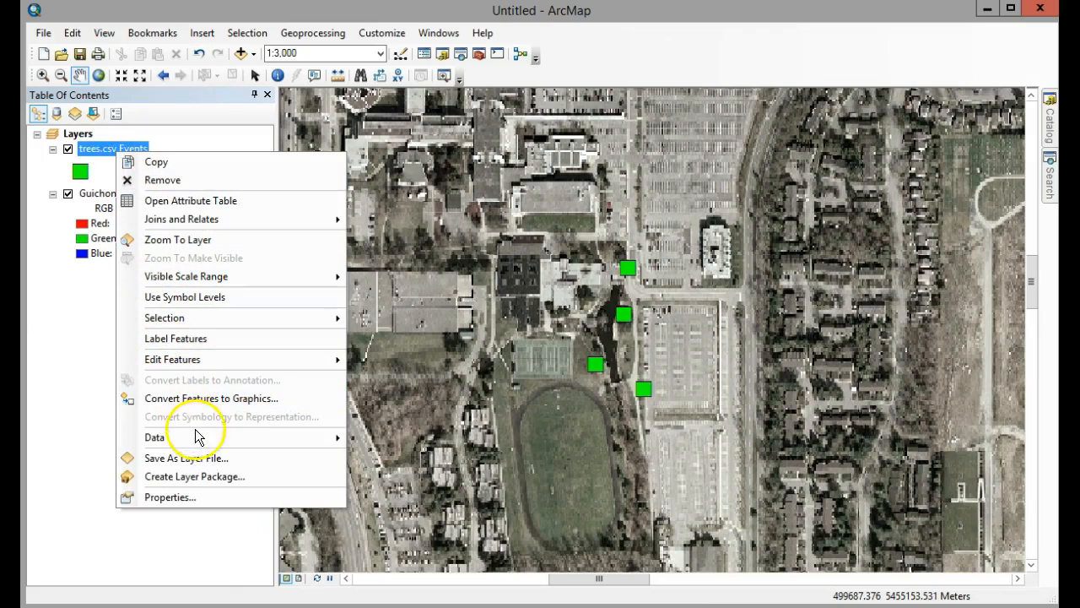
mouse_move(166, 437)
click(417, 457)
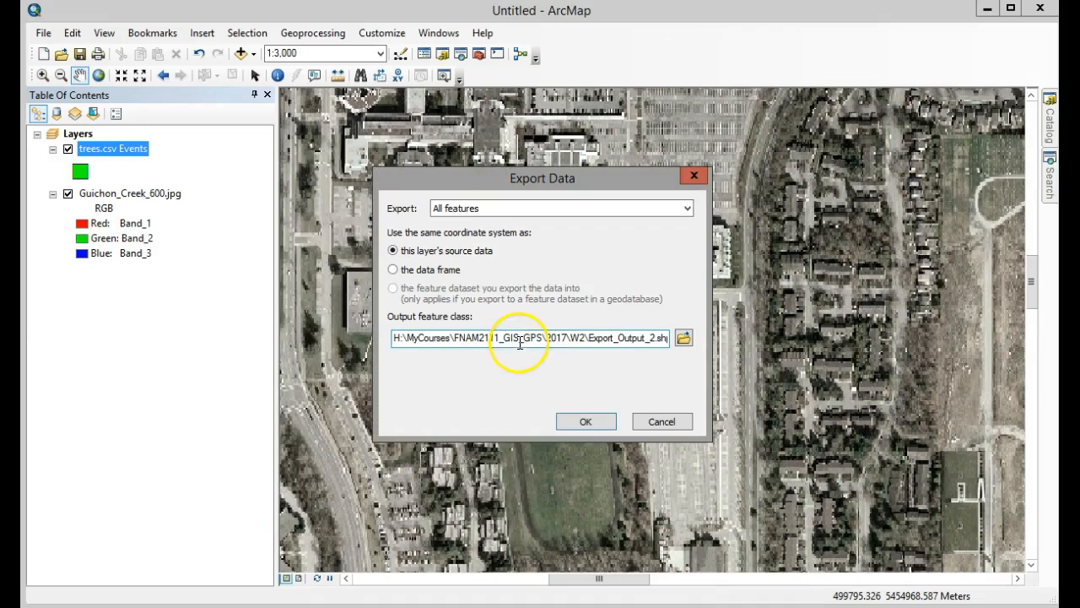
click(591, 341)
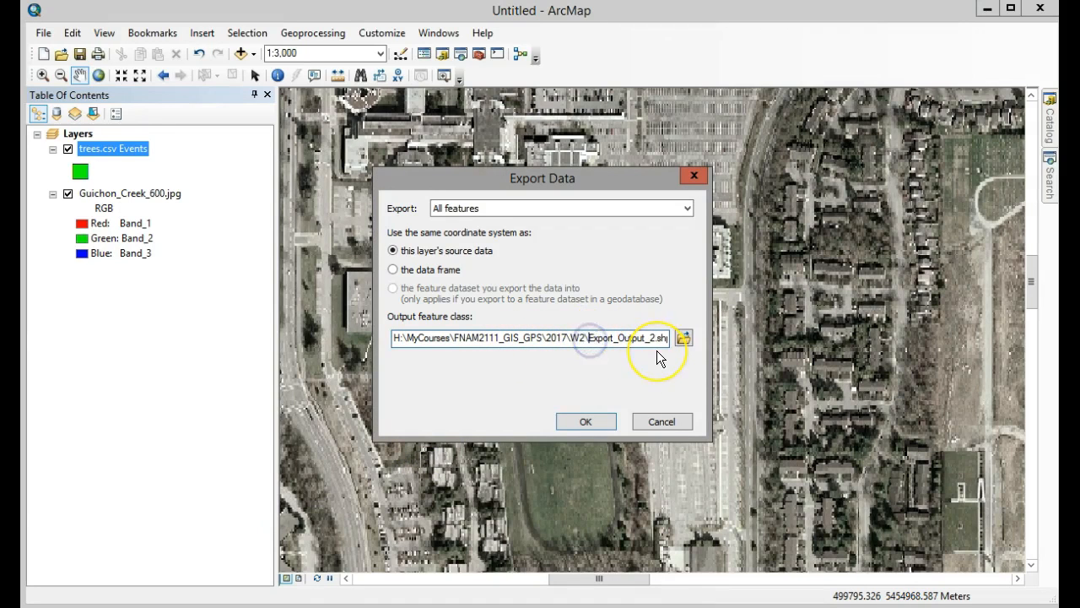
key(Delete)
key(Delete)
key(Delete)
key(Delete)
key(Delete)
key(Delete)
key(Delete)
key(Delete)
key(Delete)
key(Delete)
key(Delete)
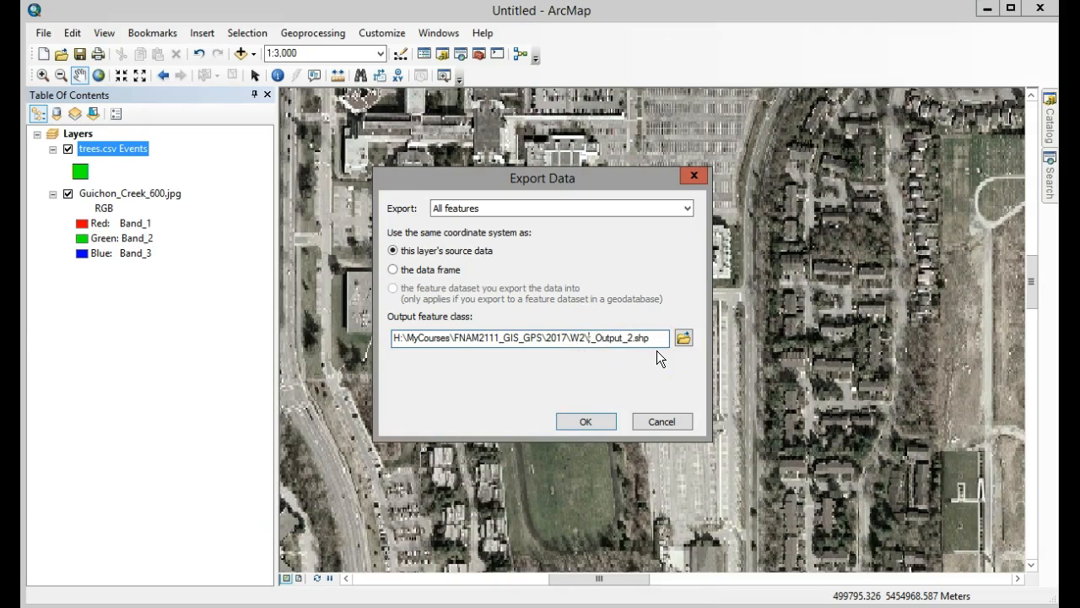
key(Delete)
key(Delete)
key(Delete)
key(Delete)
key(Delete)
text(GUichonAvenza)
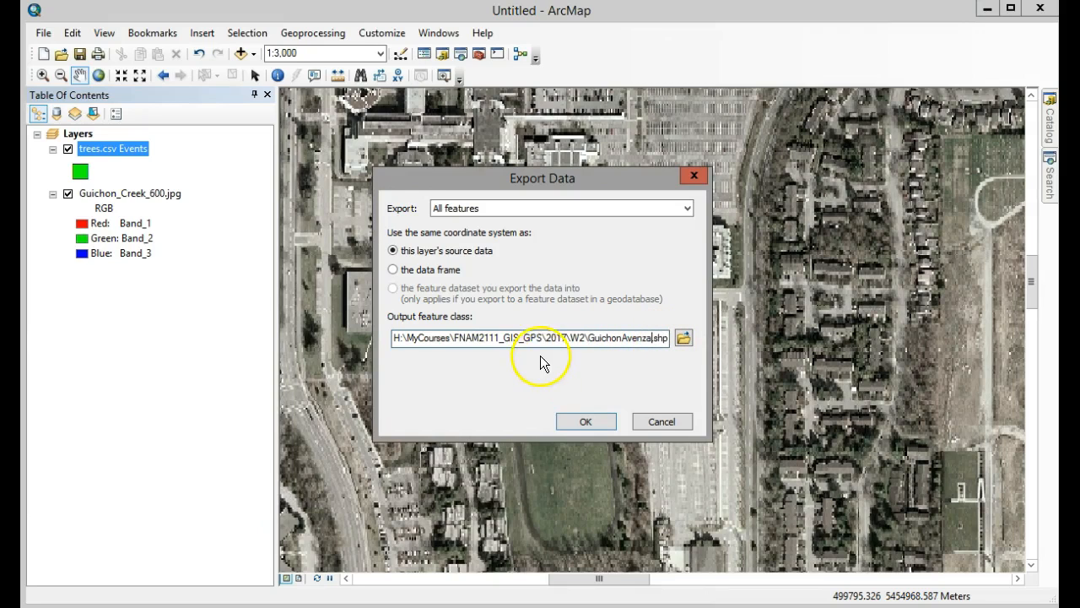
click(585, 421)
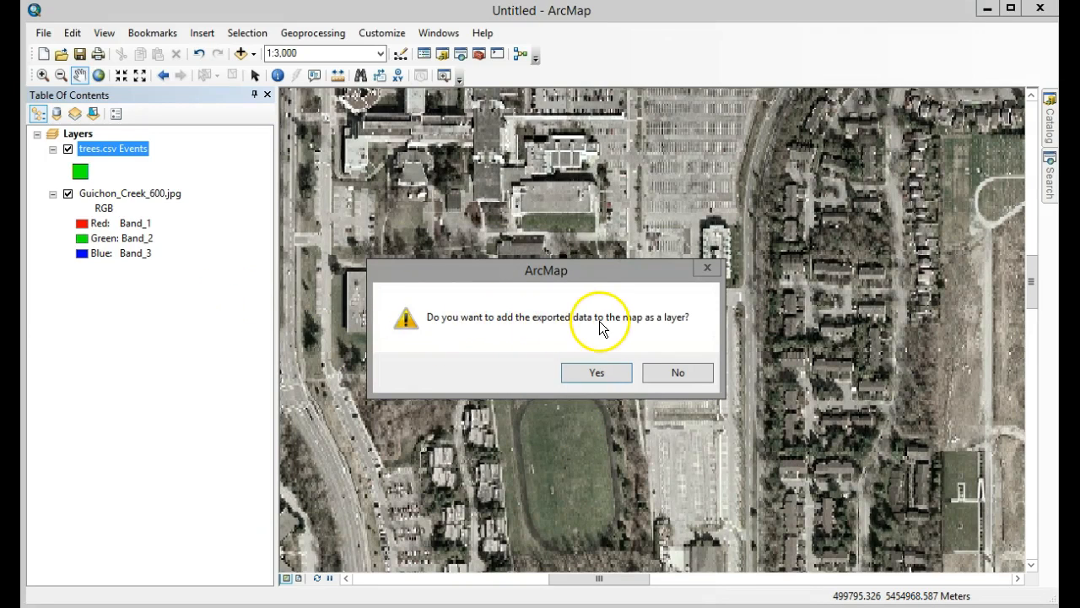
click(609, 381)
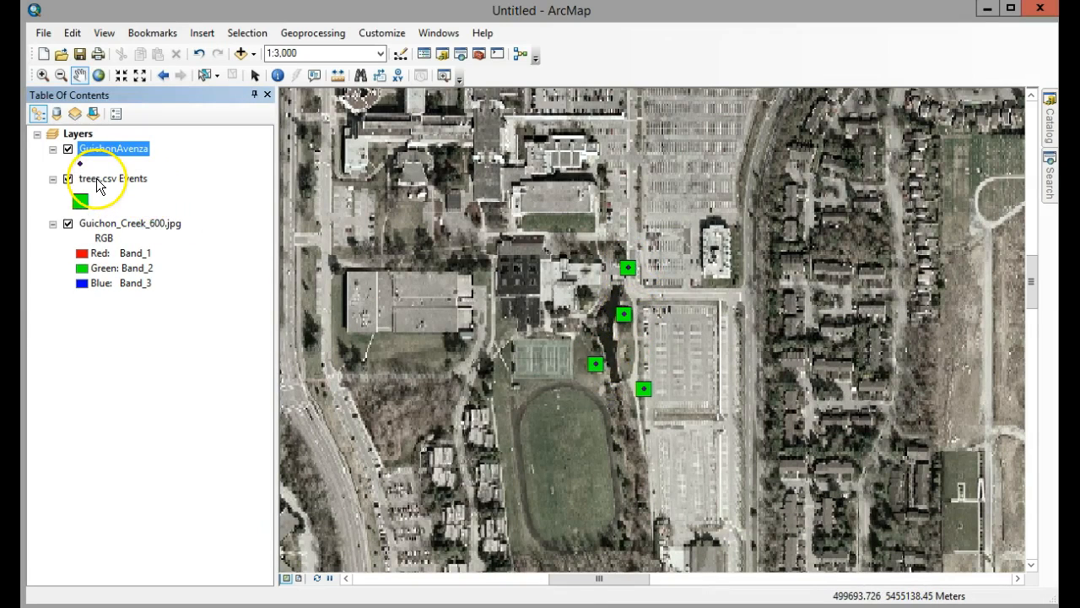
Hide the trees.csv Events layer and review the GuichonAvenza attribute table before closing it.
click(68, 180)
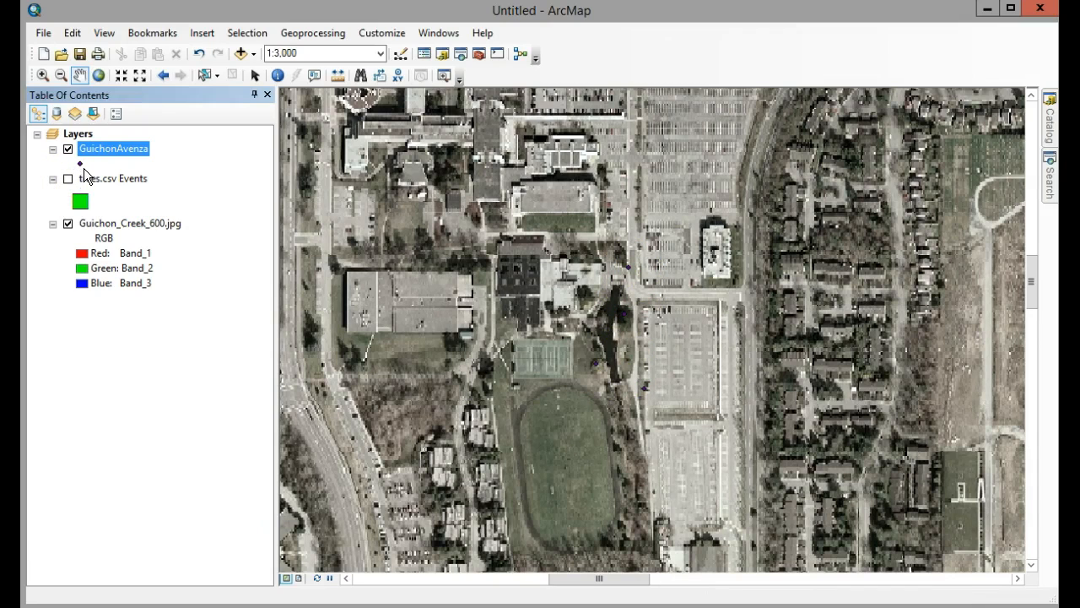
click(103, 148)
right_click(103, 149)
click(174, 198)
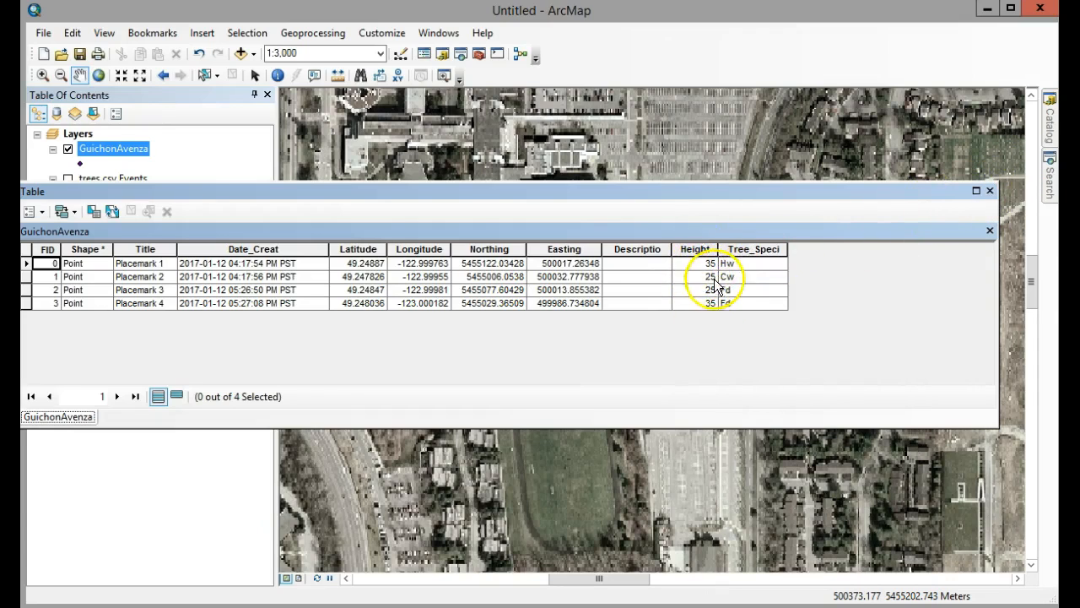
click(991, 193)
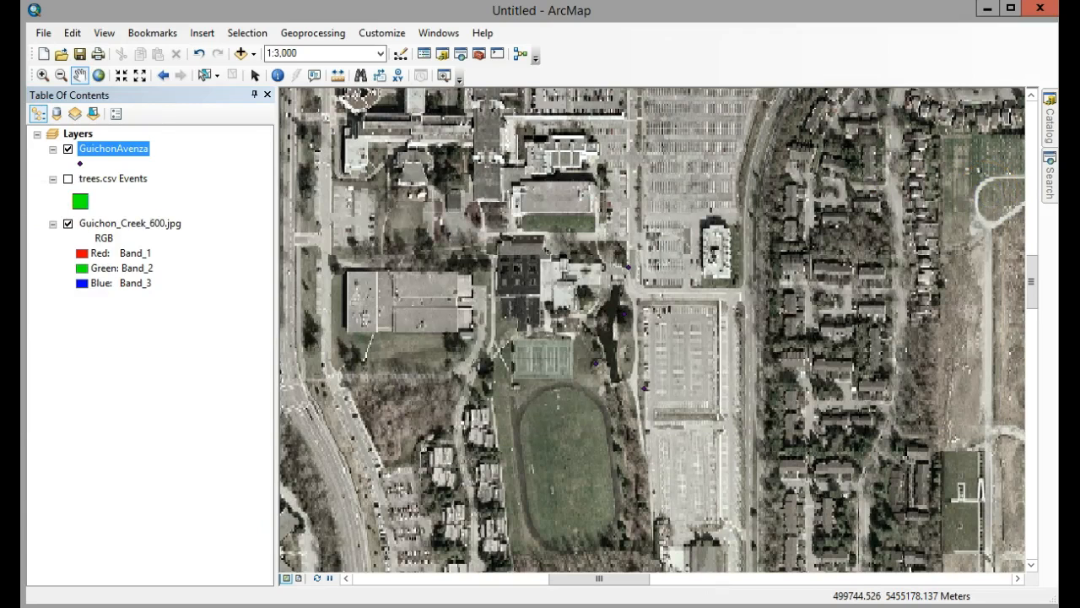
Categorize the GuichonAvenza symbols by unique Tree_Speci values, adding all values and choosing a green color ramp.
right_click(106, 155)
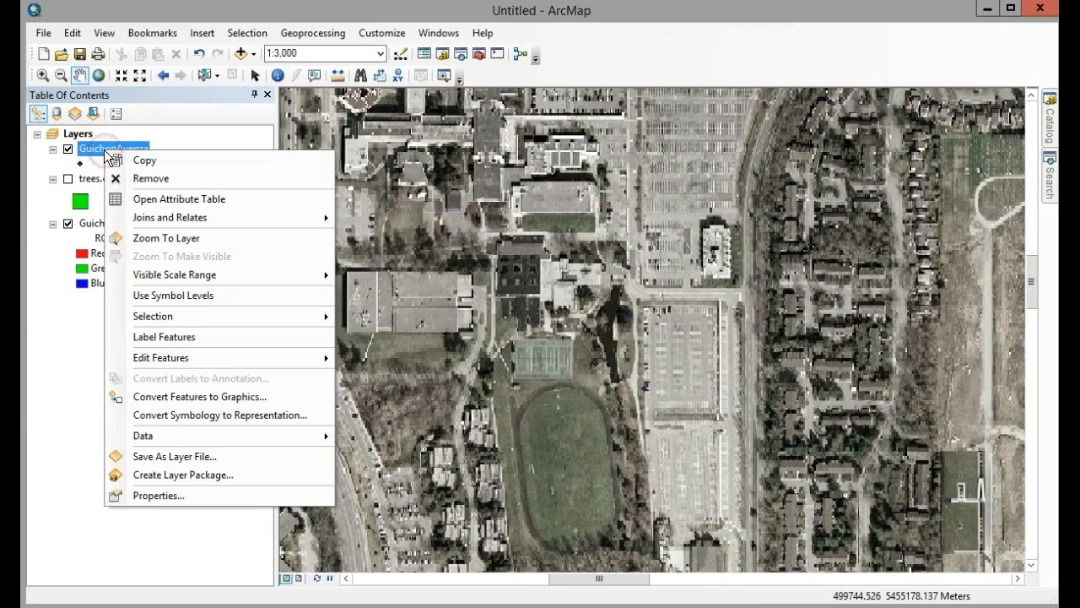
click(155, 499)
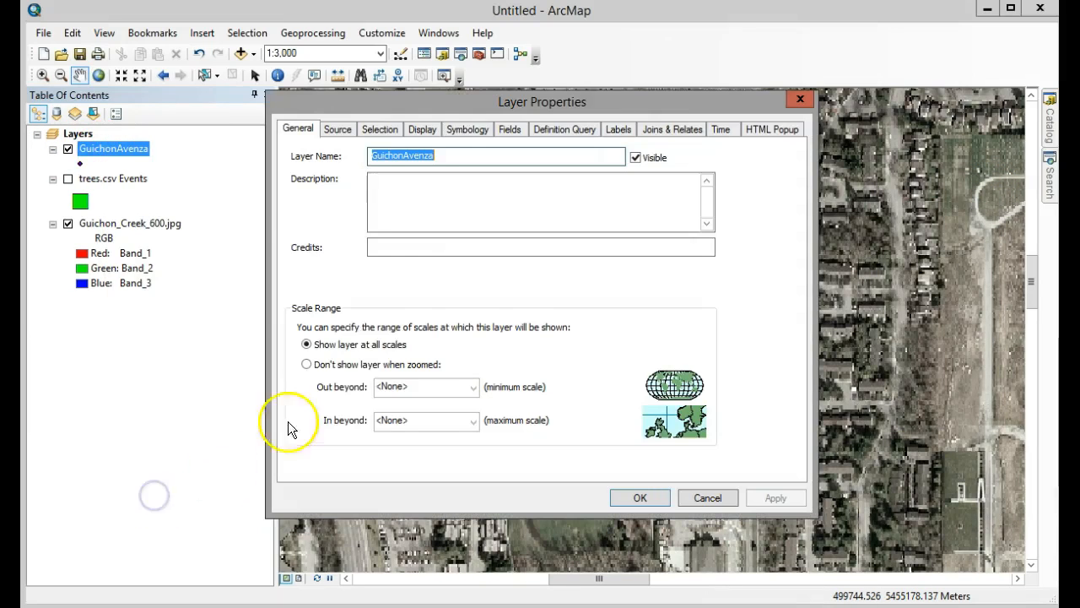
click(470, 132)
click(295, 187)
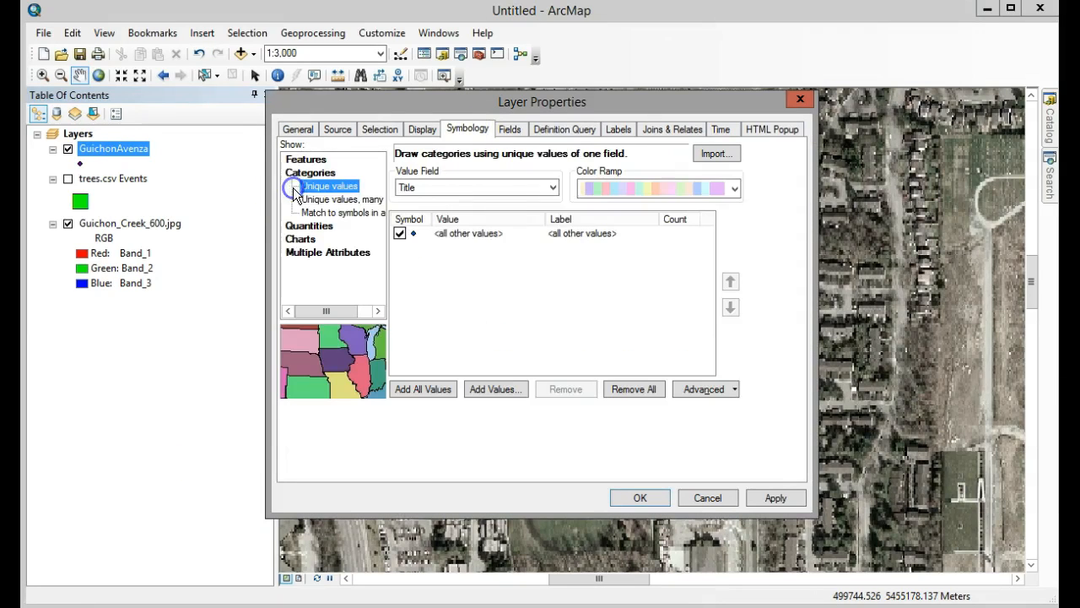
click(553, 187)
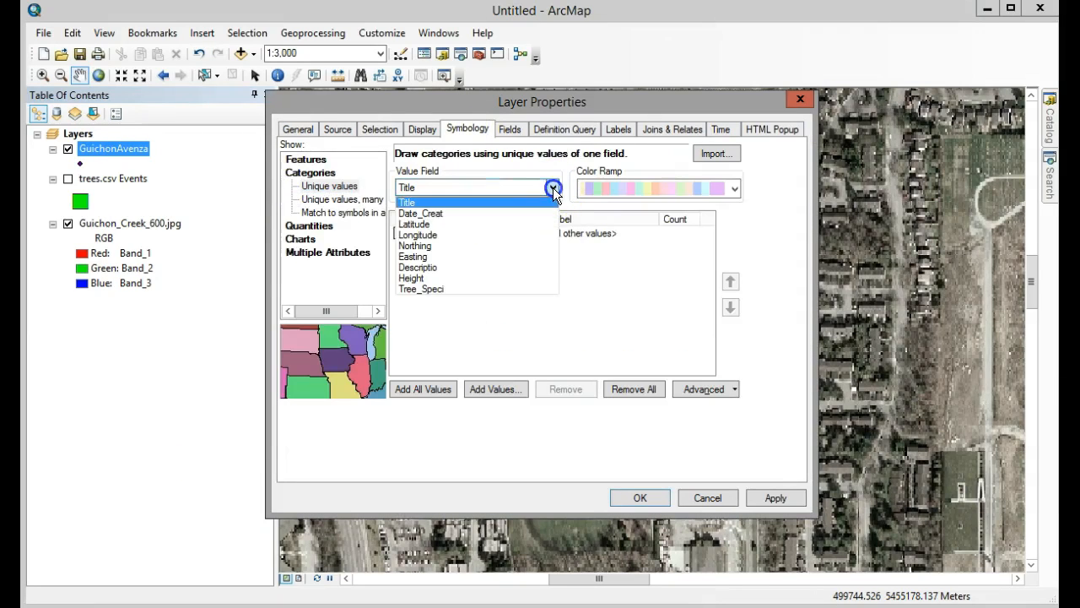
click(427, 289)
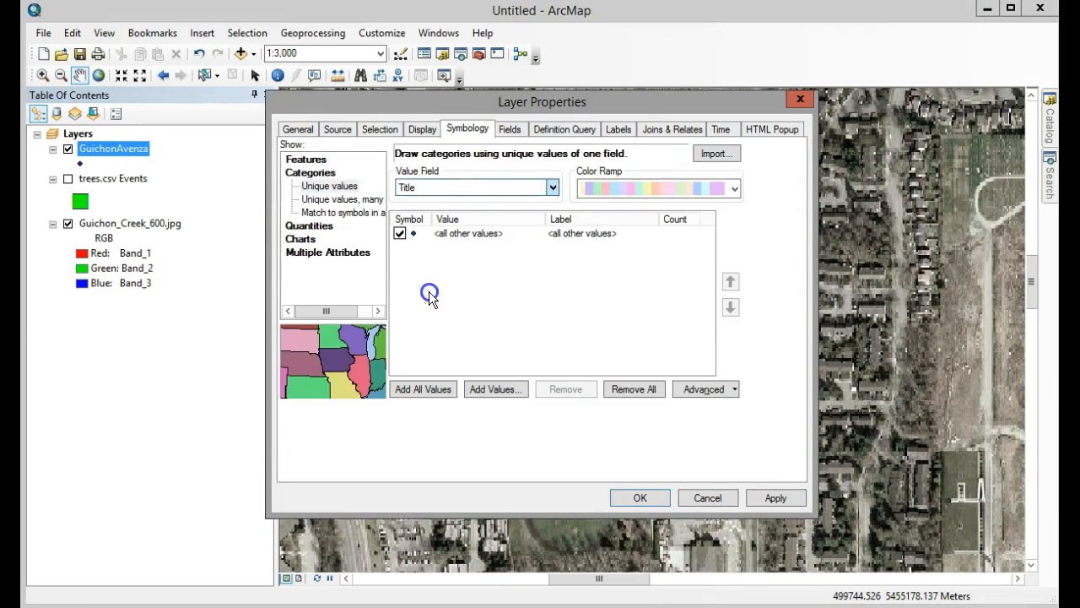
click(421, 390)
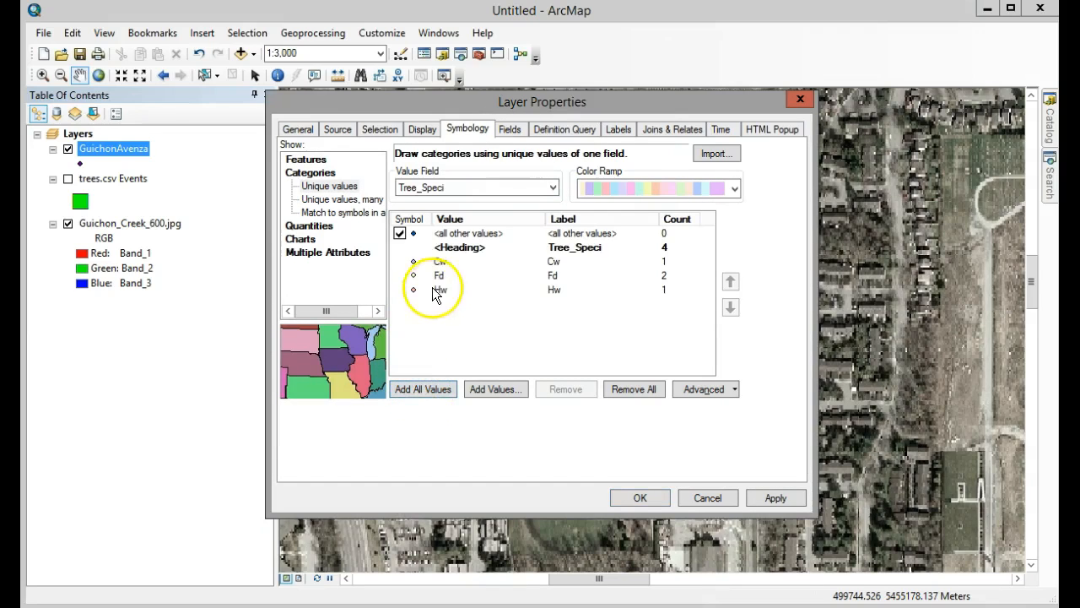
click(735, 188)
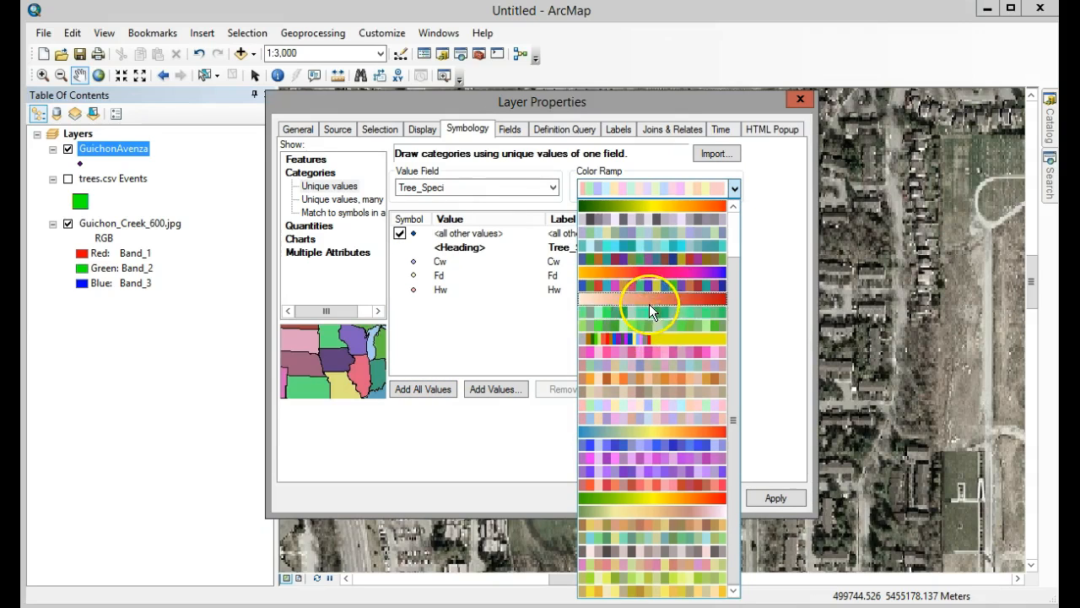
click(651, 311)
Enlarge the Cw species symbol to size 9, enlarge the Fd and Hw symbols similarly, and apply the GuichonAvenza symbology.
double_click(413, 262)
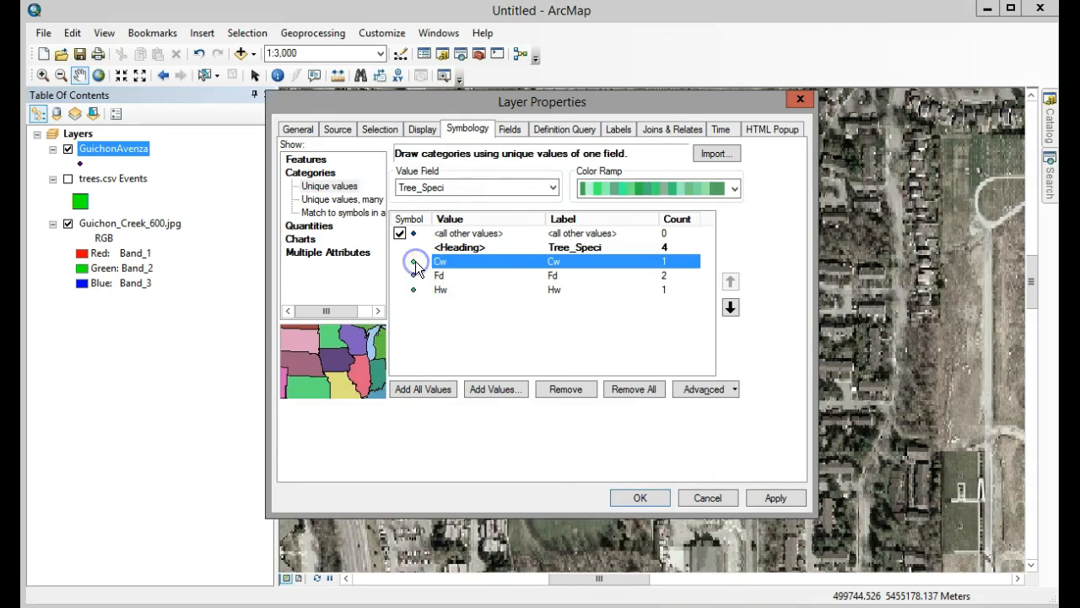
click(609, 262)
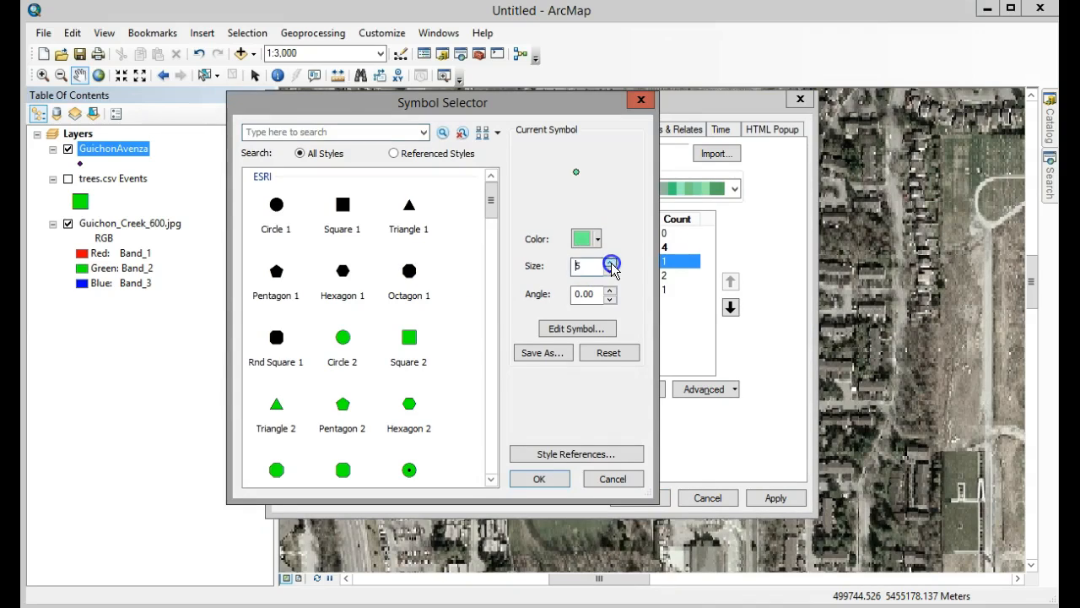
click(541, 479)
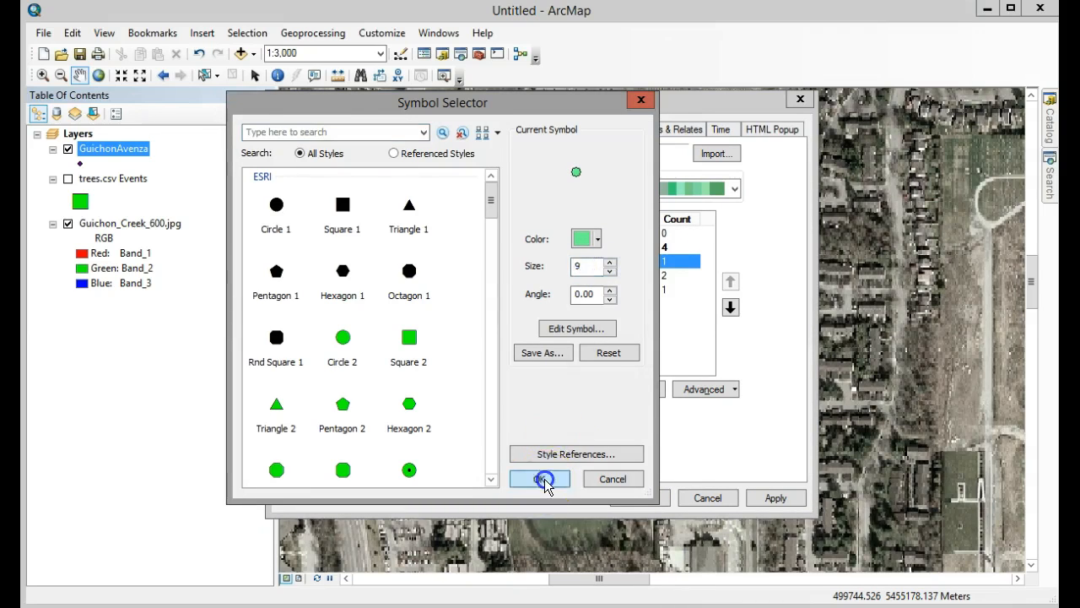
double_click(416, 276)
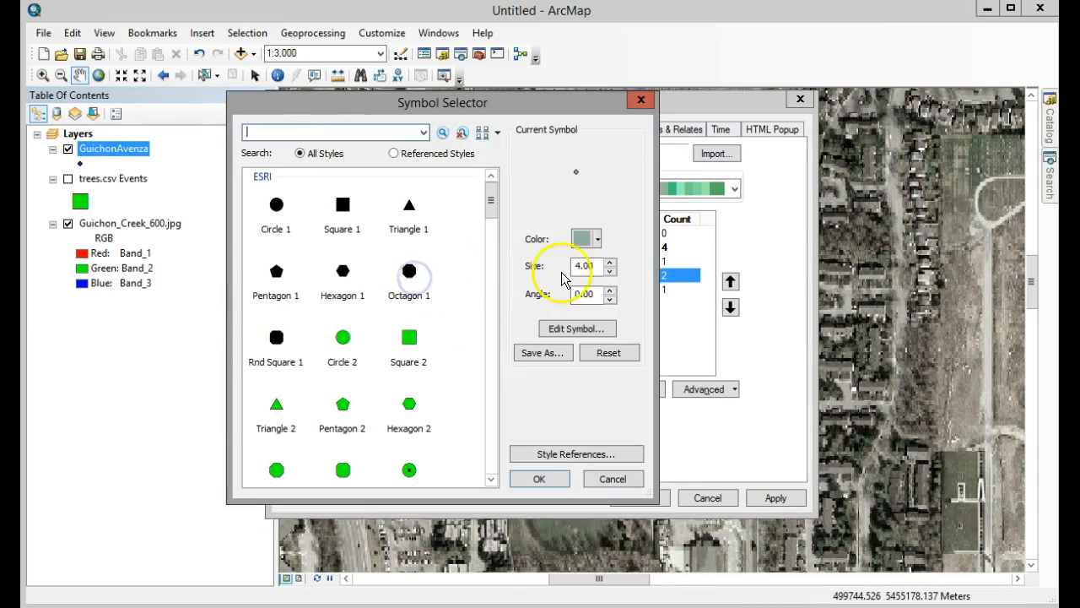
click(608, 264)
click(609, 262)
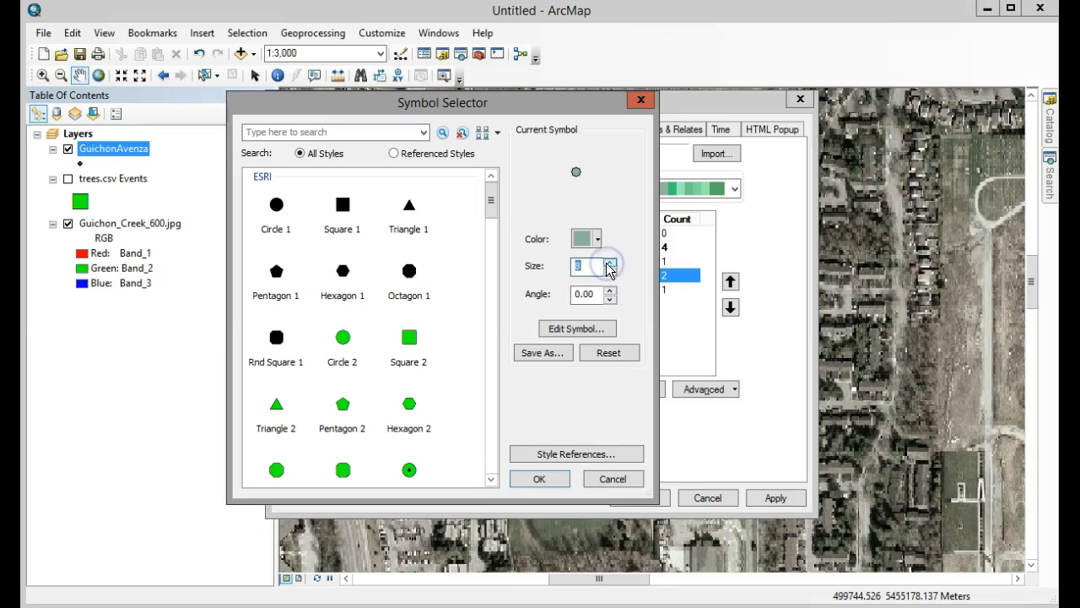
click(553, 475)
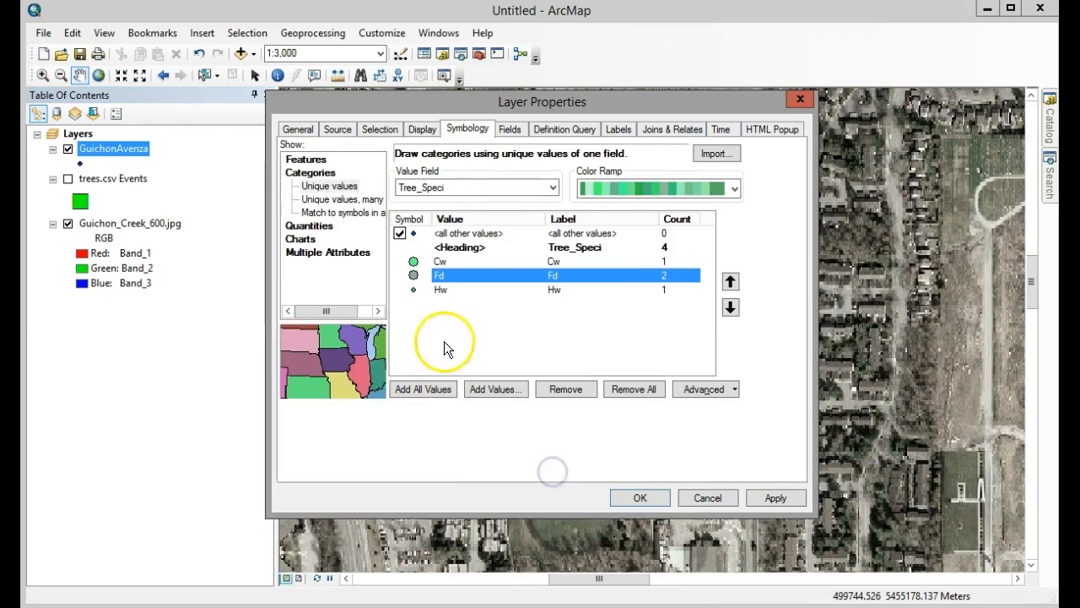
double_click(414, 288)
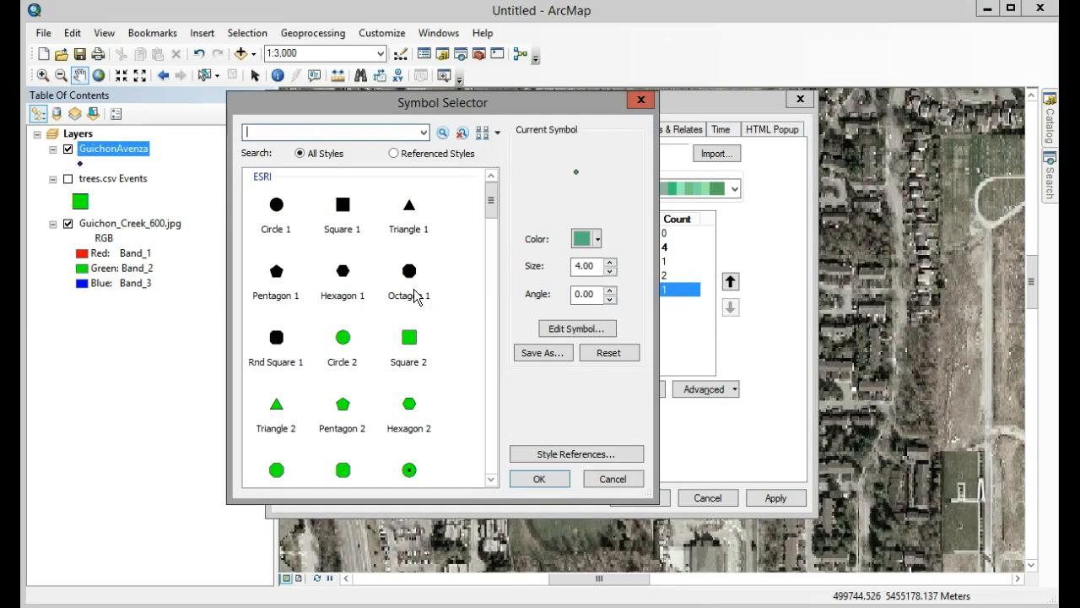
click(610, 262)
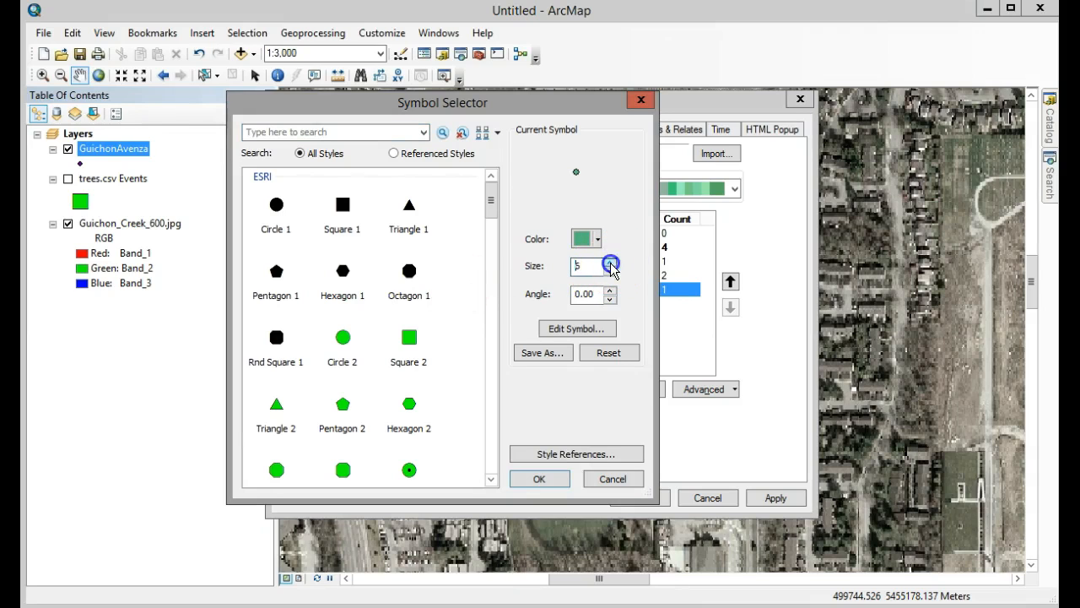
click(532, 478)
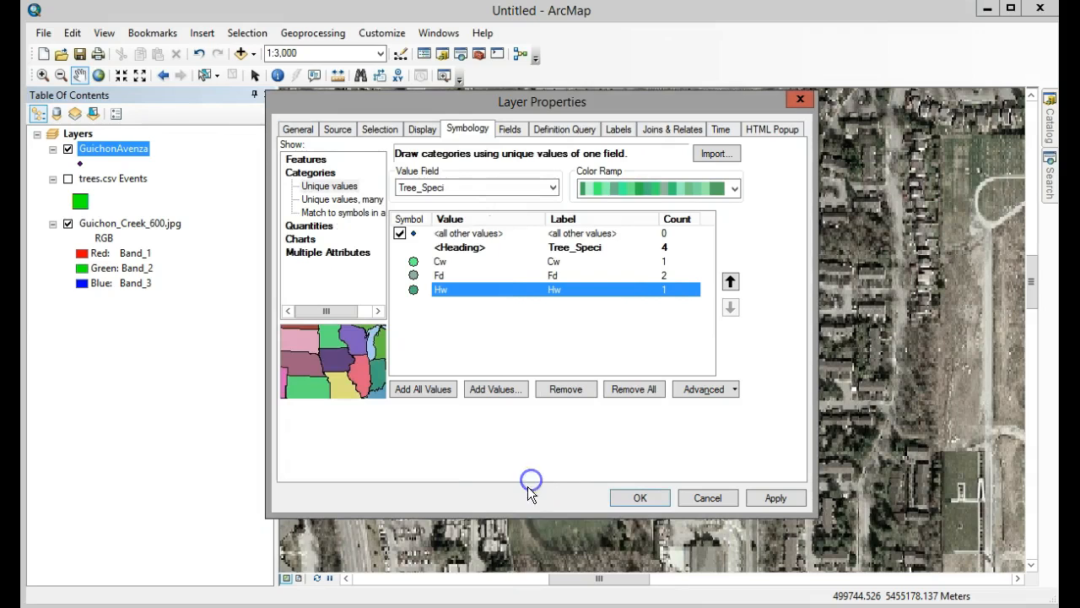
click(639, 494)
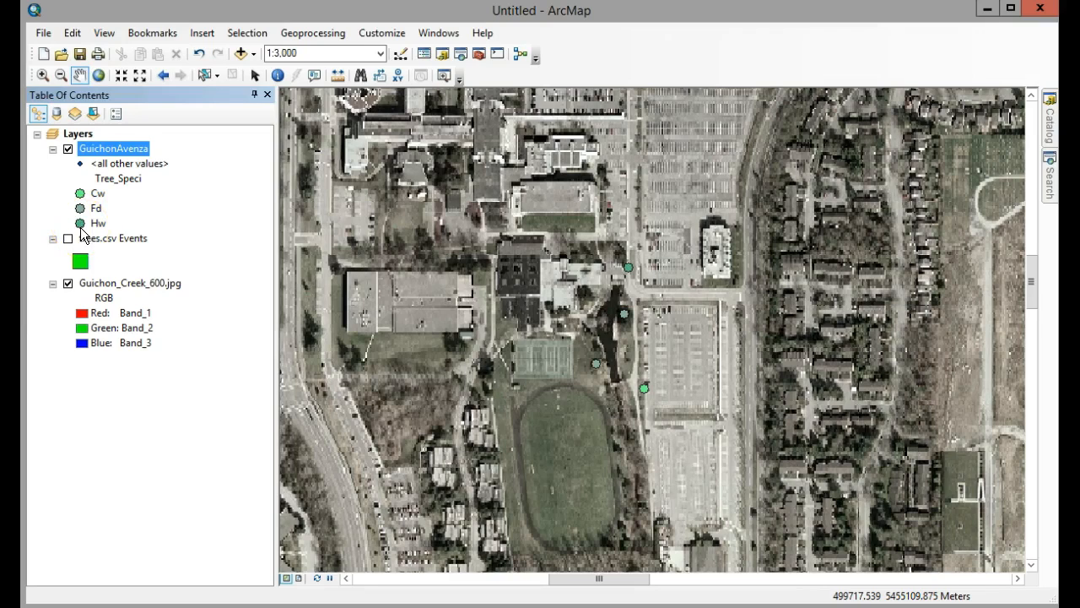
Switch the map to the page layout view.
click(300, 578)
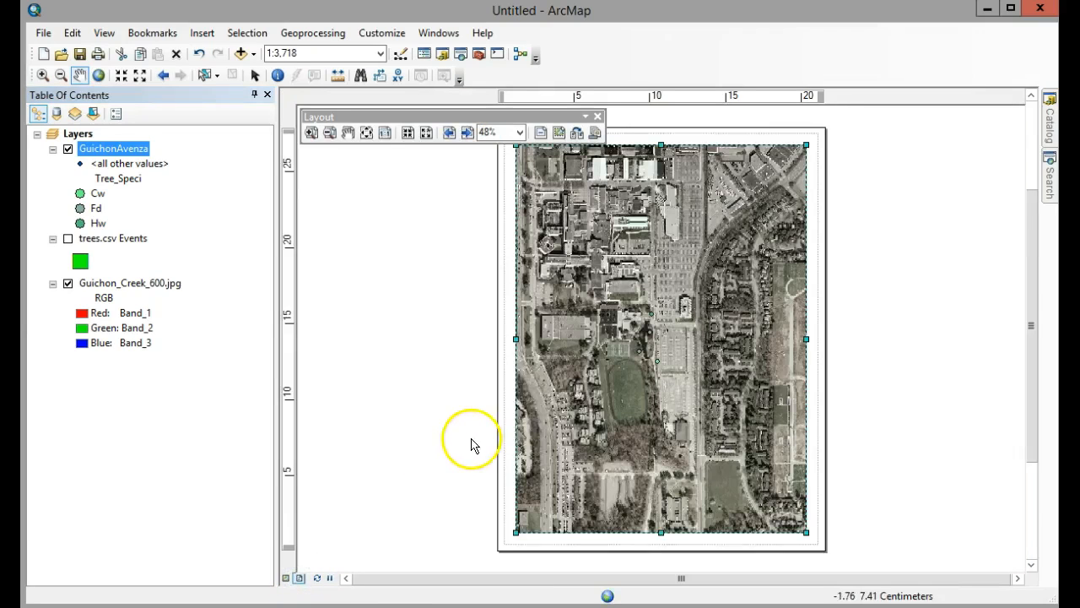